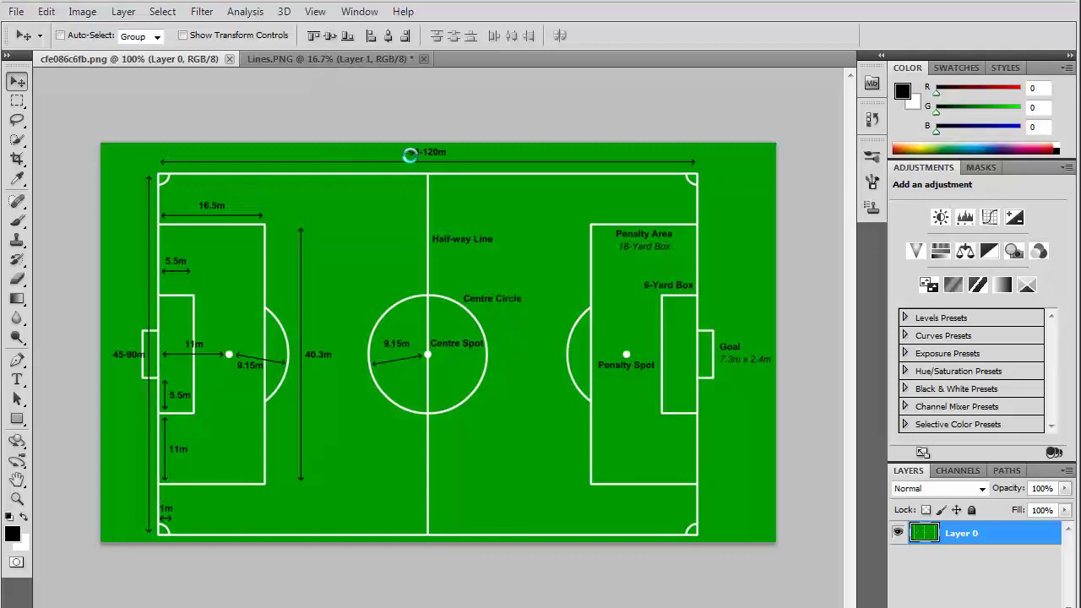
# - Switch to the Lines.PNG document and toggle the visibility of the black Layer 1 to inspect the white pitch lines on transparency
pyautogui.click(347, 57)
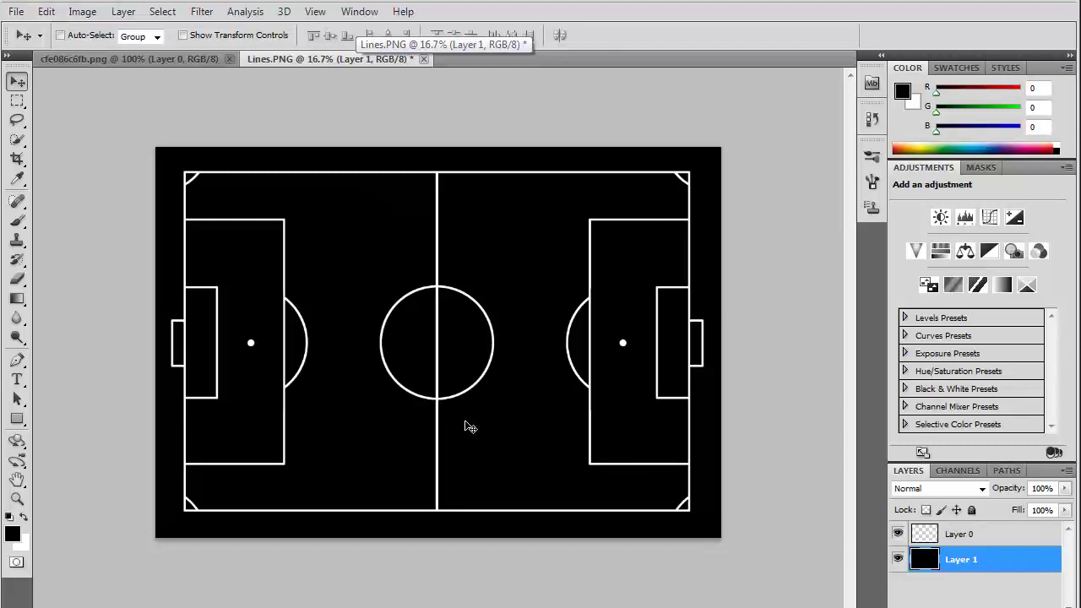
pyautogui.click(897, 560)
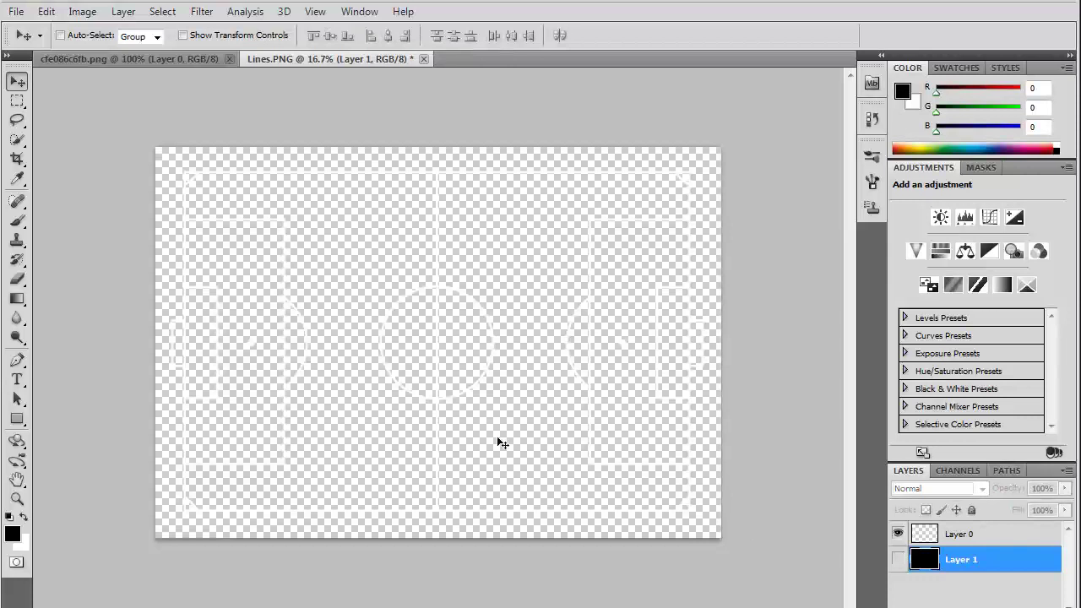
pyautogui.click(897, 560)
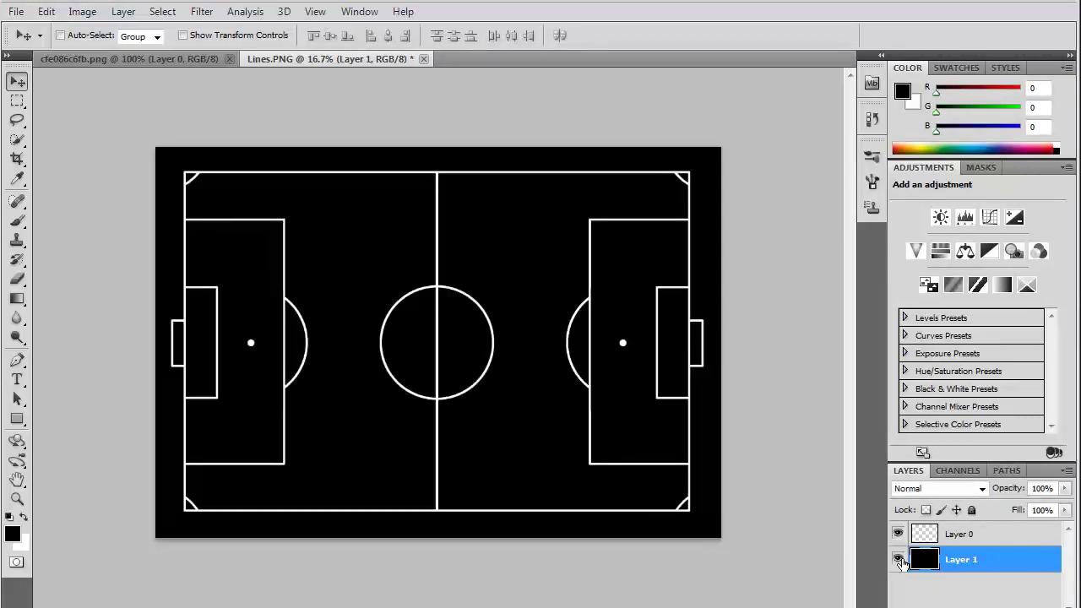
pyautogui.click(898, 560)
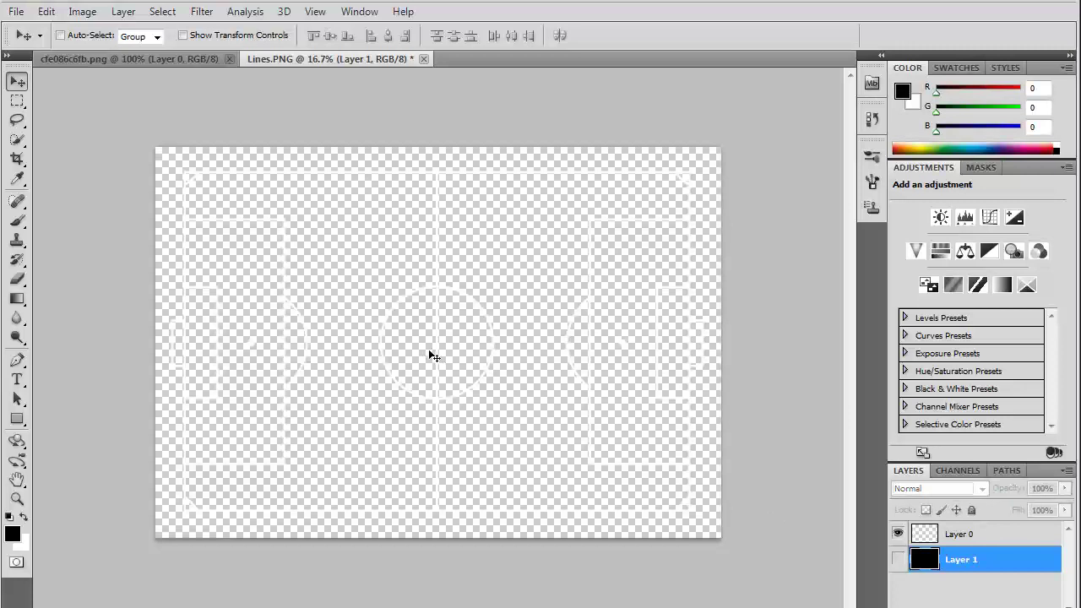
# - Look up the PNG format among the Save As options for the pitch lines, and leave without saving
pyautogui.click(16, 11)
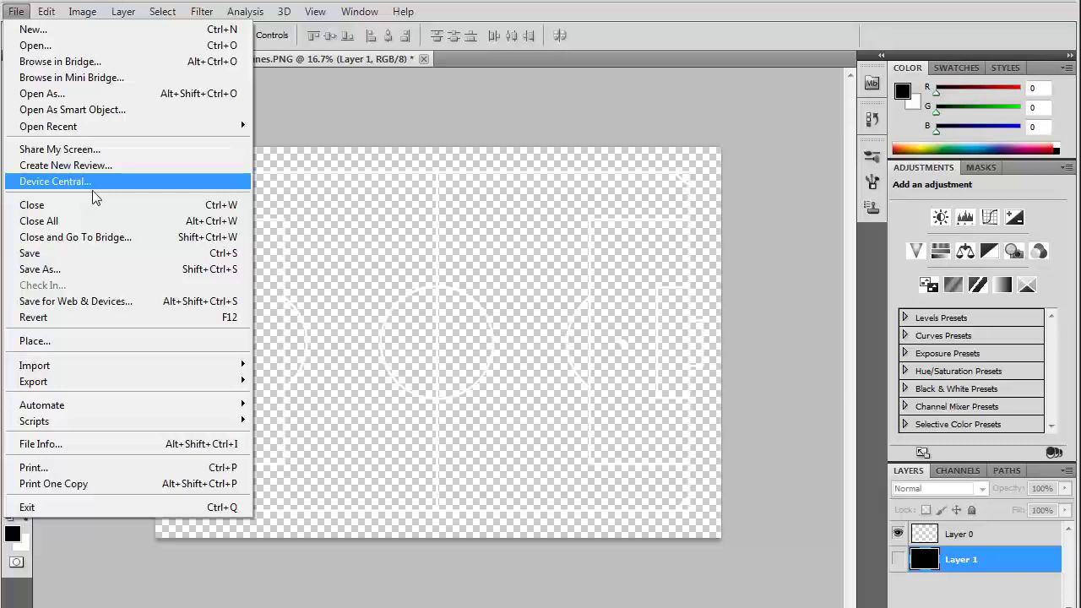
pyautogui.click(105, 272)
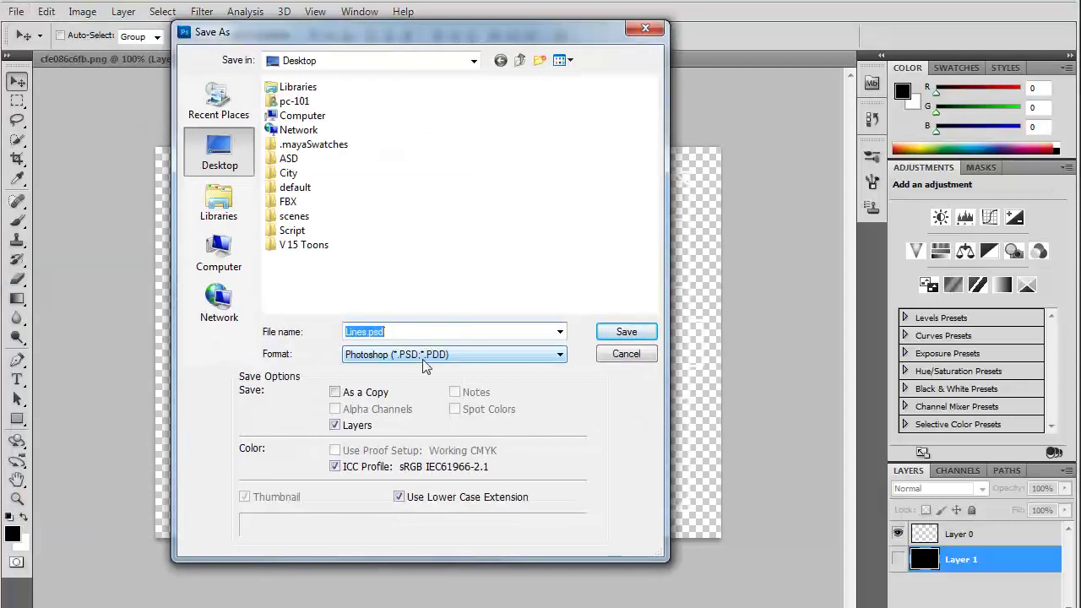
pyautogui.click(420, 355)
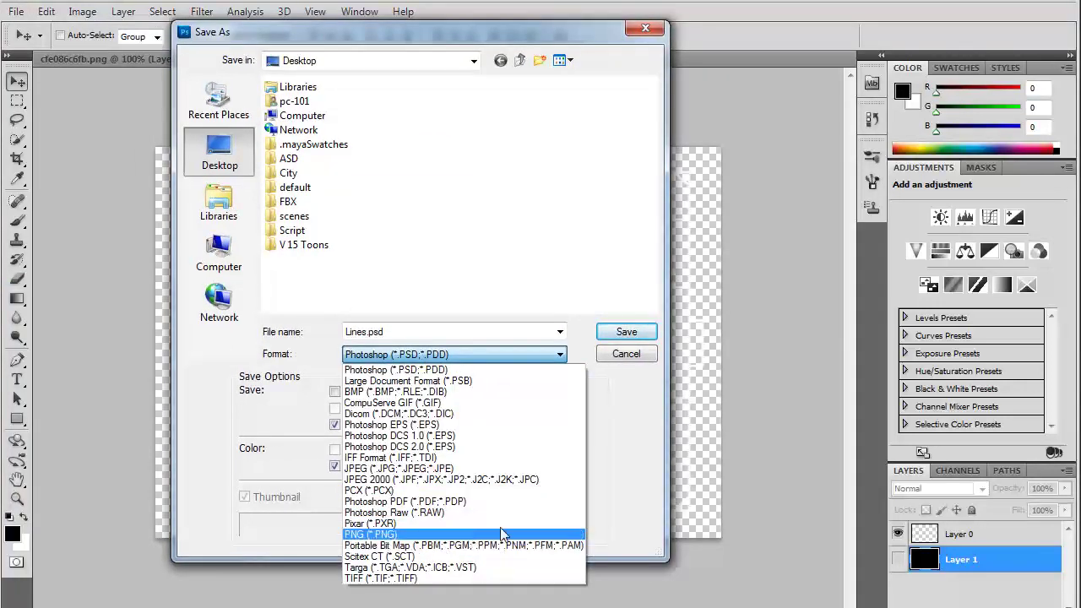
pyautogui.click(642, 357)
pyautogui.click(639, 358)
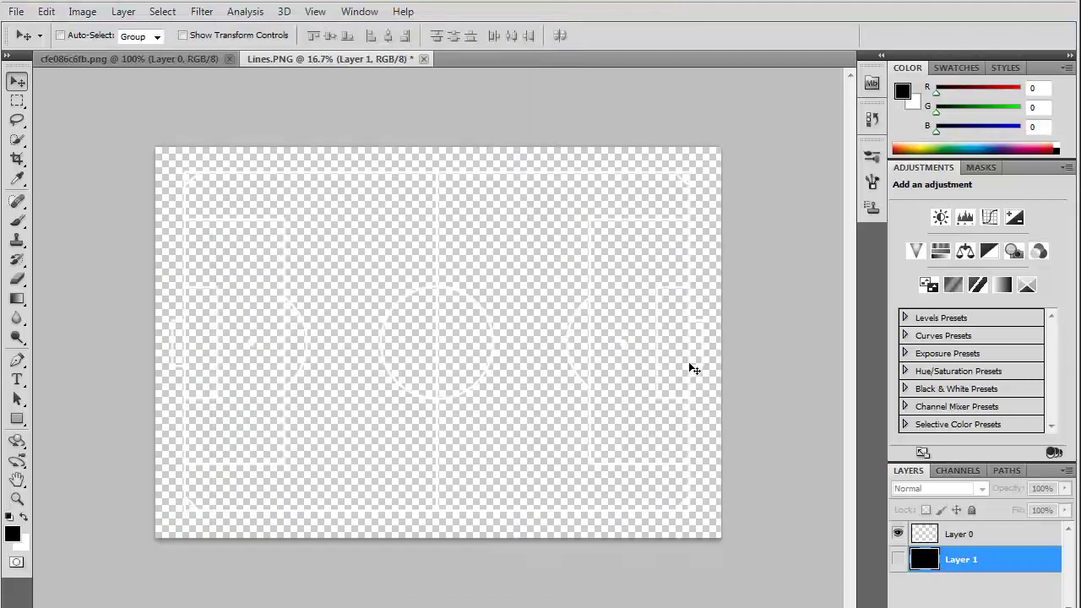
# - Show the black Layer 1 again and check the pitch image's document width, height and units in the Image Size settings
pyautogui.click(899, 560)
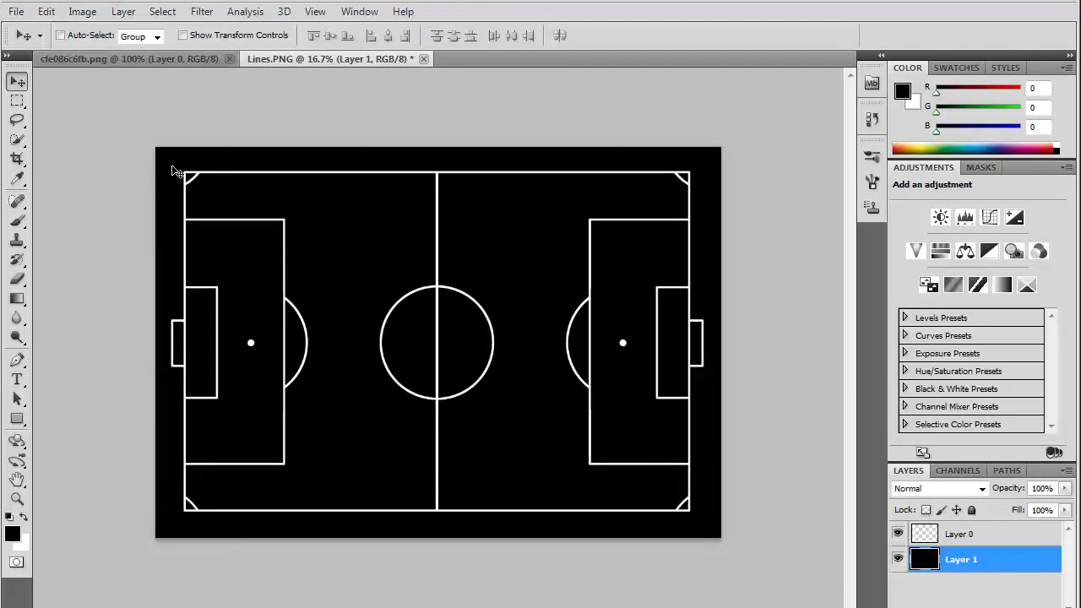
pyautogui.click(82, 13)
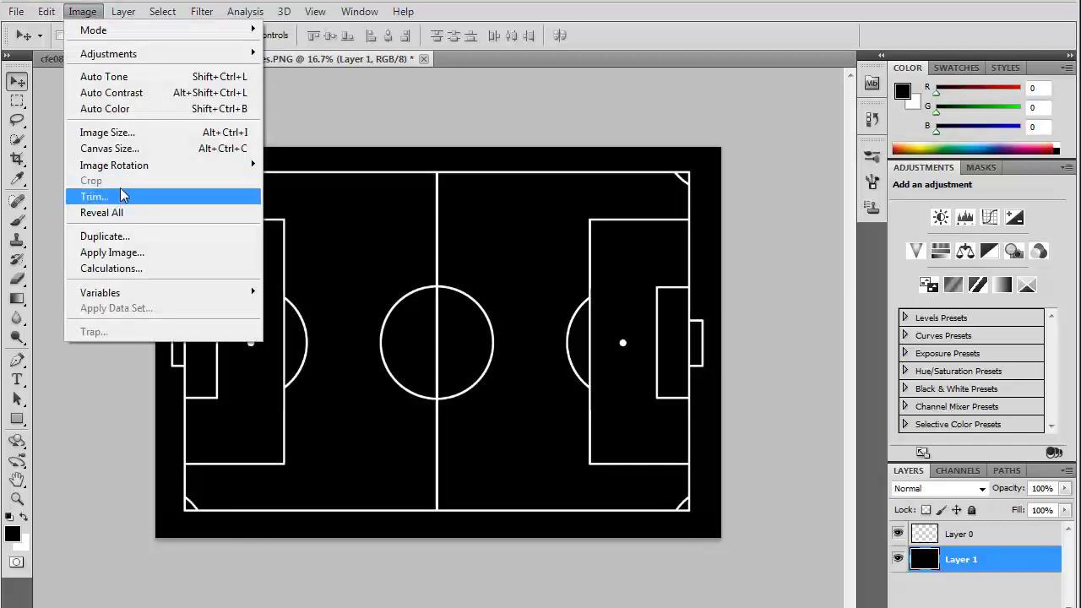
pyautogui.click(171, 137)
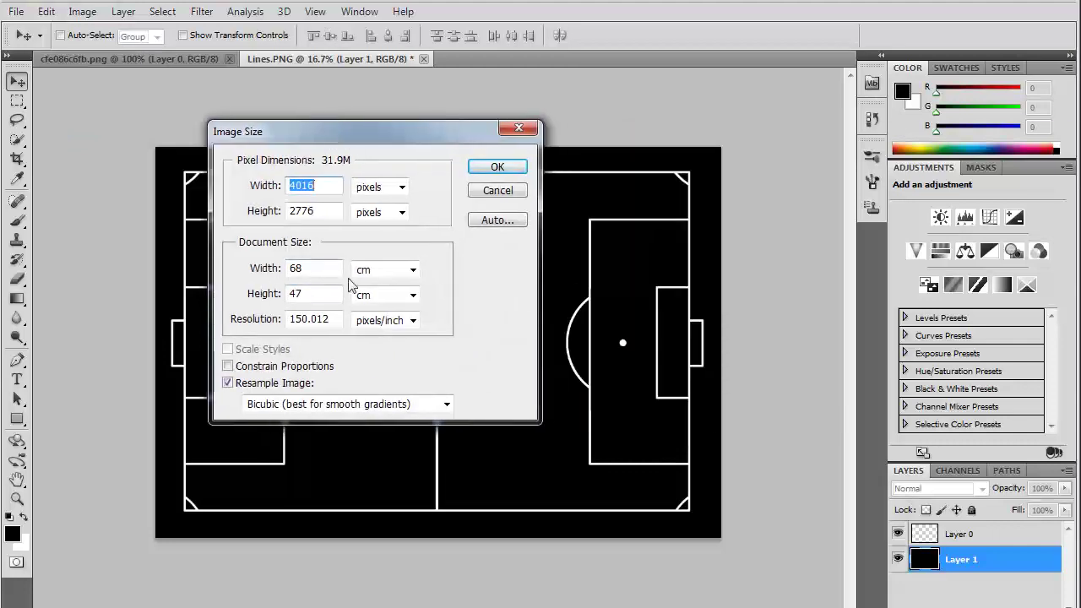
pyautogui.click(377, 271)
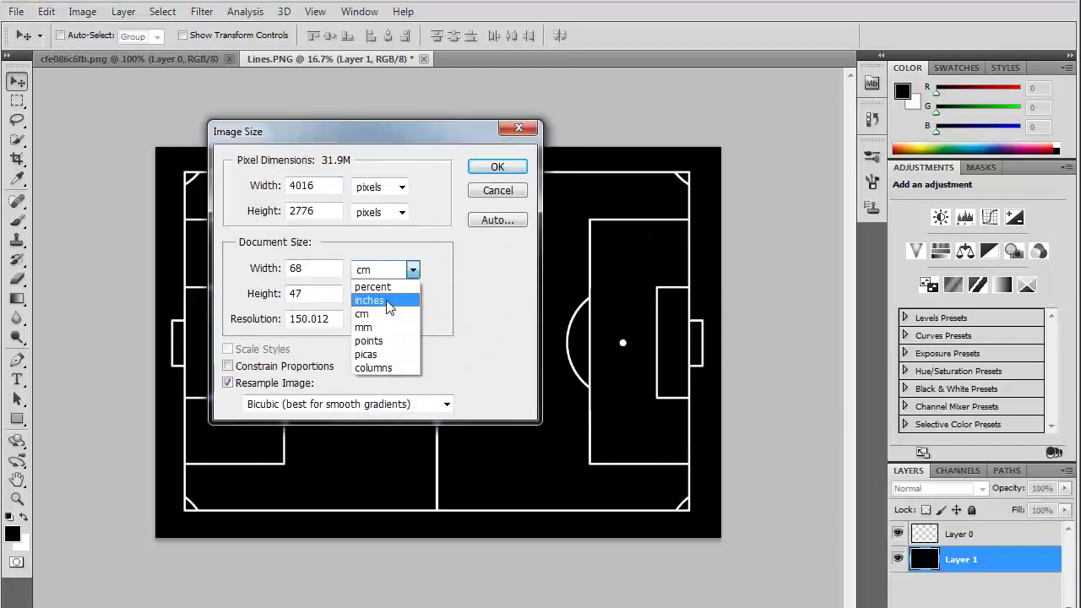
pyautogui.click(376, 275)
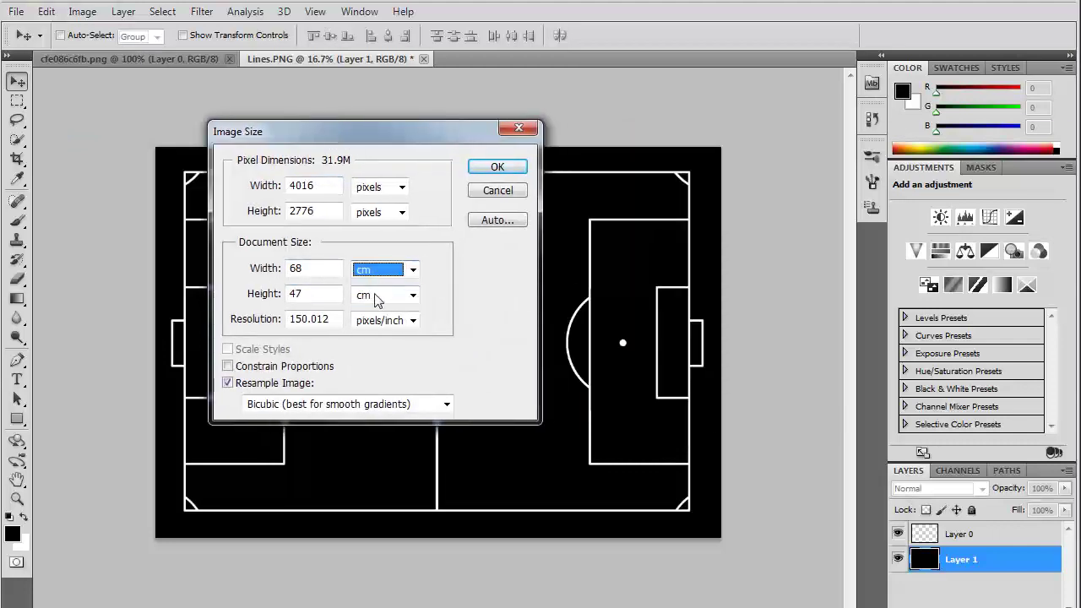
pyautogui.doubleClick(320, 268)
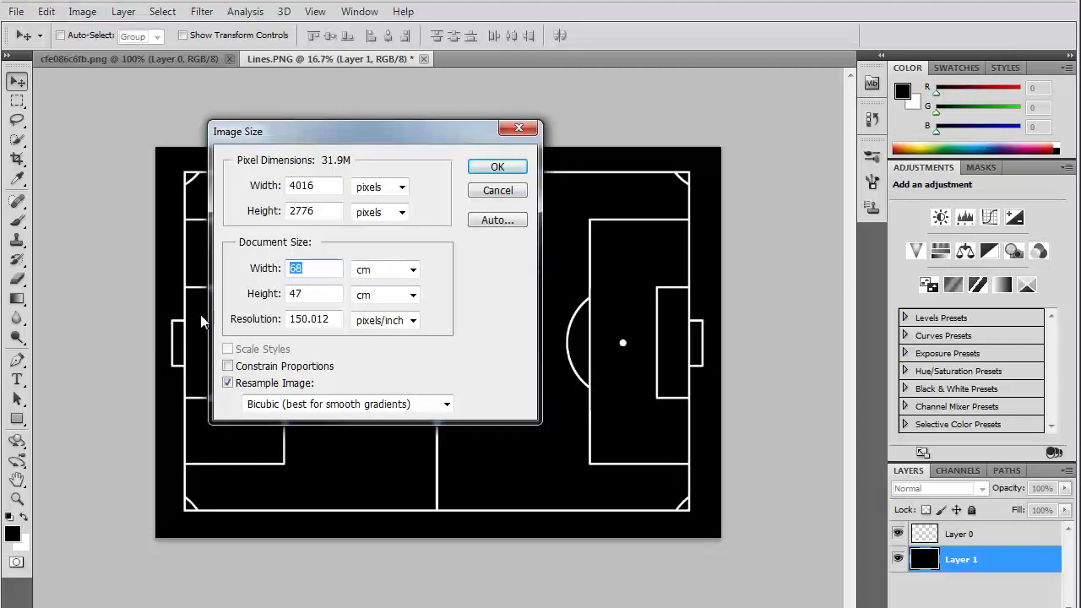
pyautogui.click(322, 294)
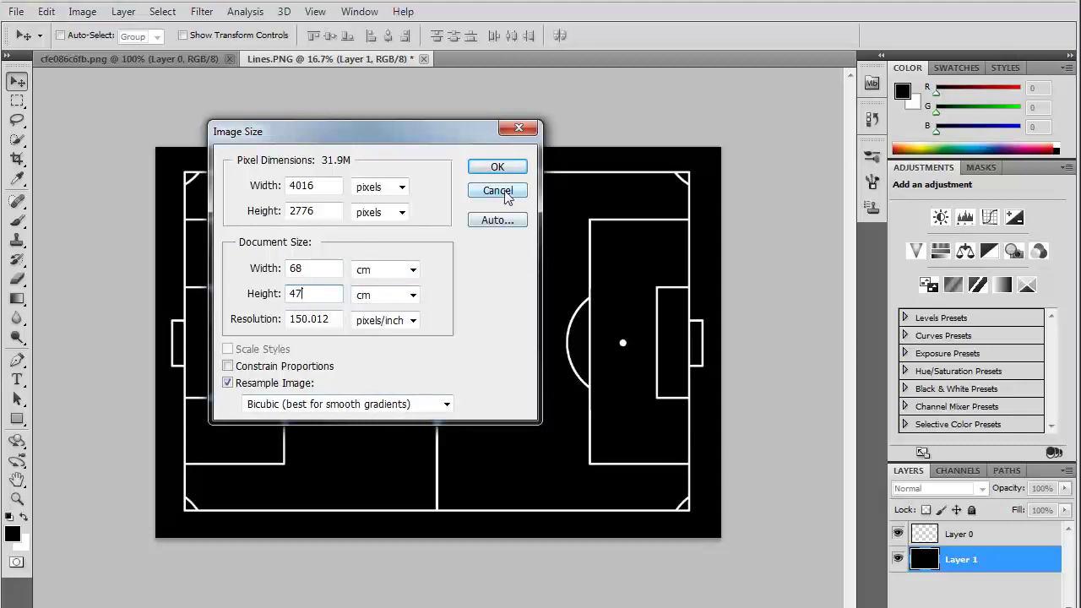
pyautogui.click(316, 299)
# - Switch to Maya, graph the node network of the layered shader in the Hypershade, and put the Hypershade and Render View away
pyautogui.click(211, 578)
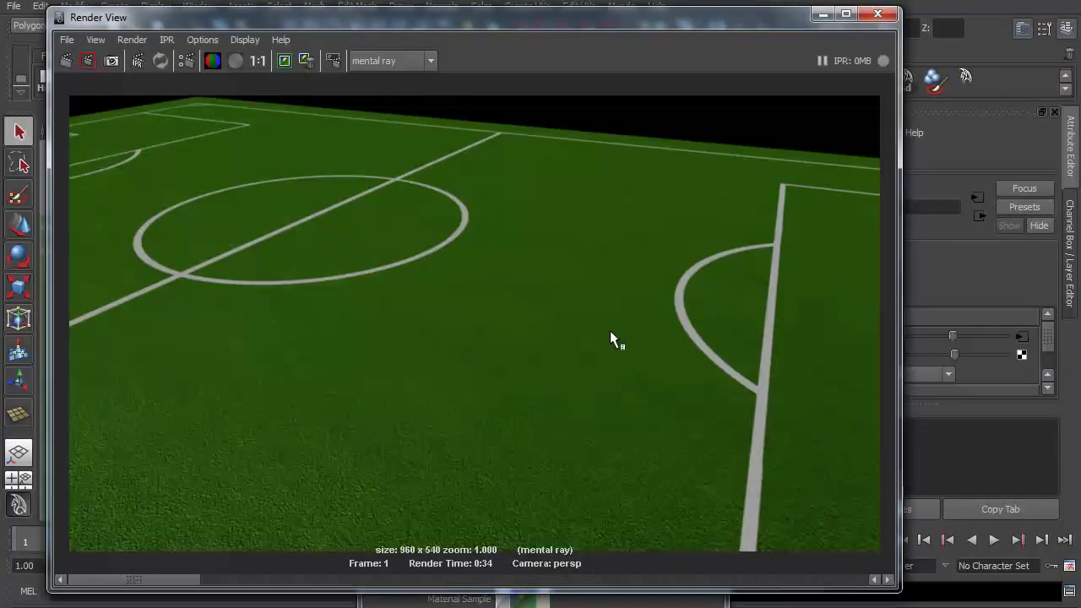
pyautogui.moveTo(443, 18); pyautogui.dragTo(448, 13)
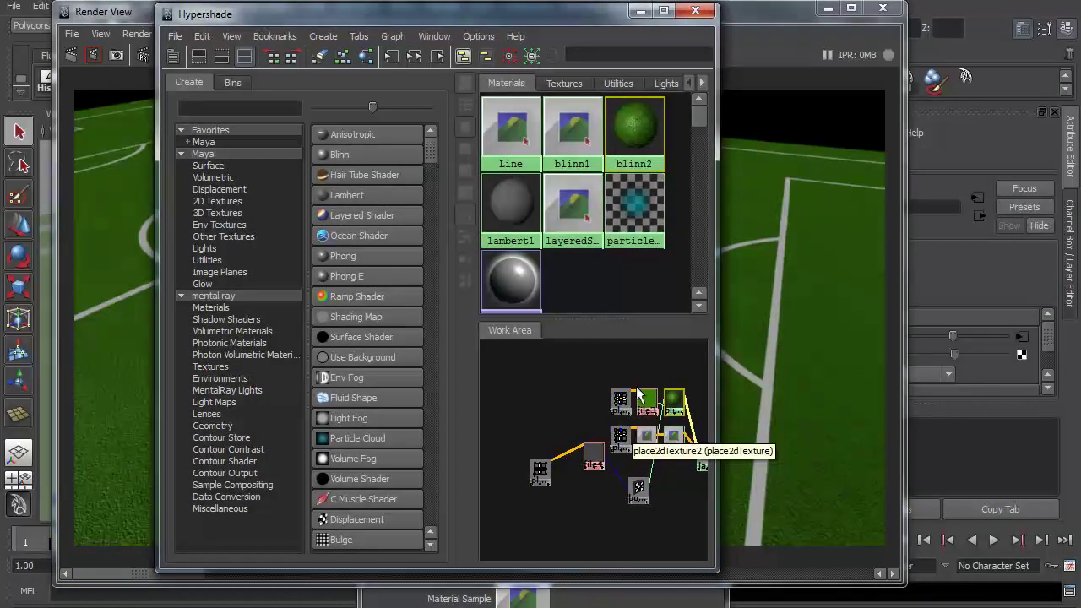
pyautogui.click(568, 212)
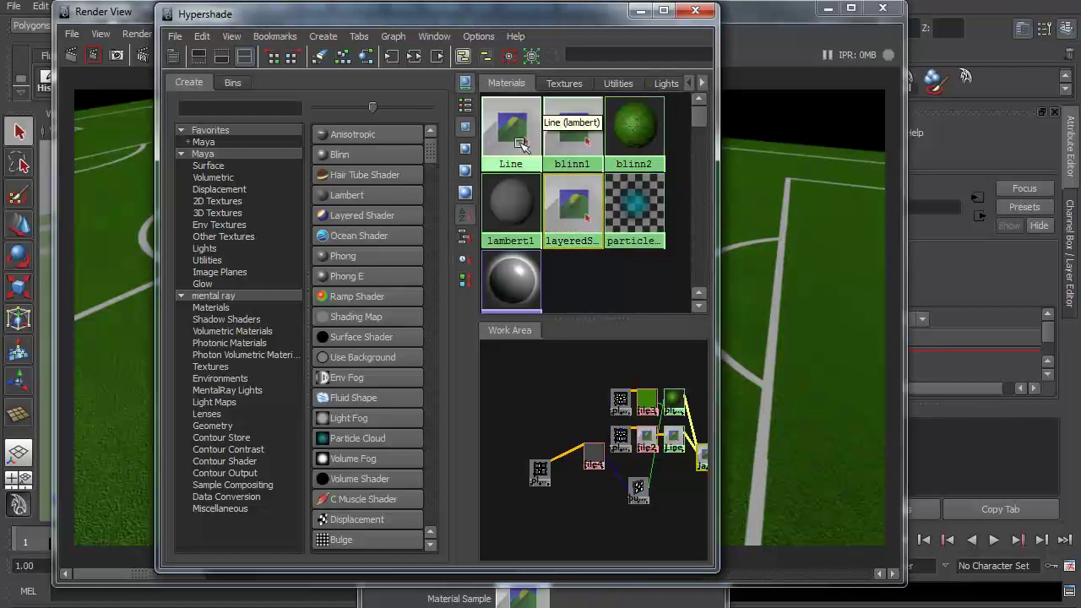
pyautogui.moveTo(575, 207); pyautogui.dragTo(532, 218, button='right')
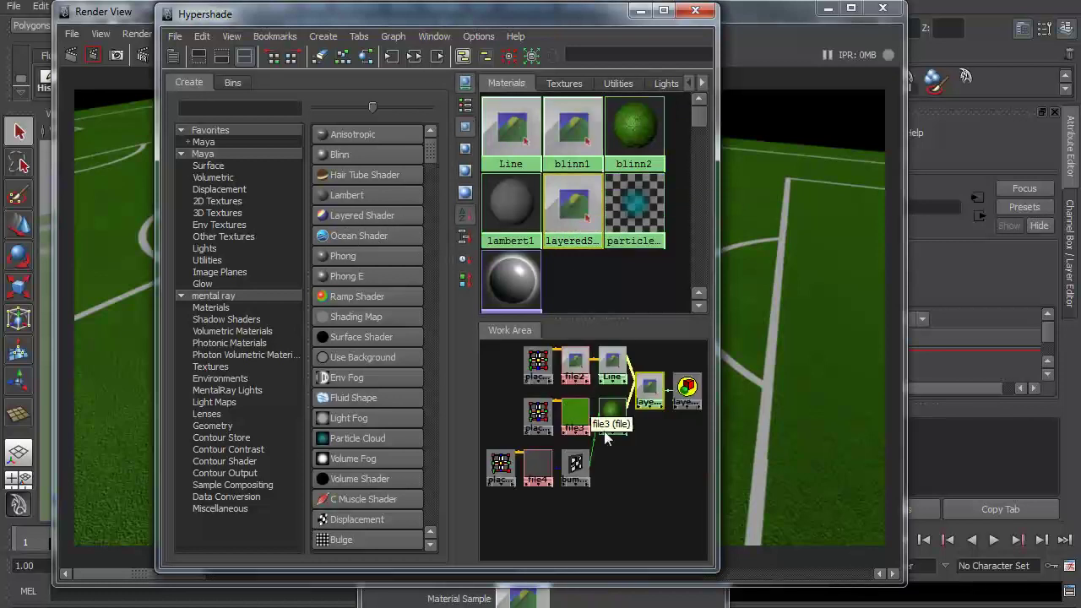
pyautogui.scroll(-2, 622, 456)
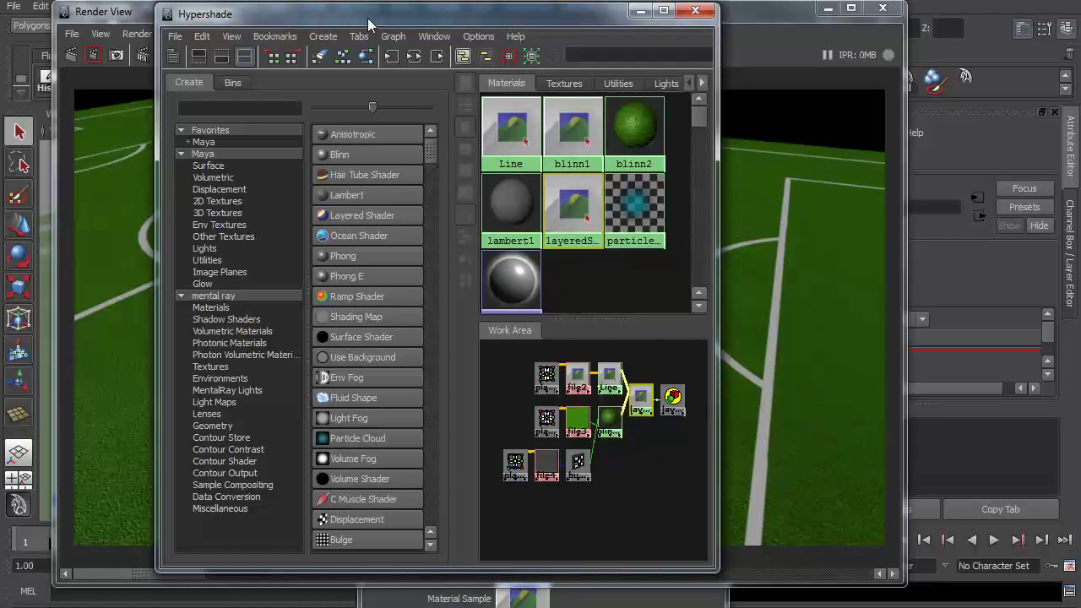
pyautogui.moveTo(369, 23); pyautogui.dragTo(751, 21)
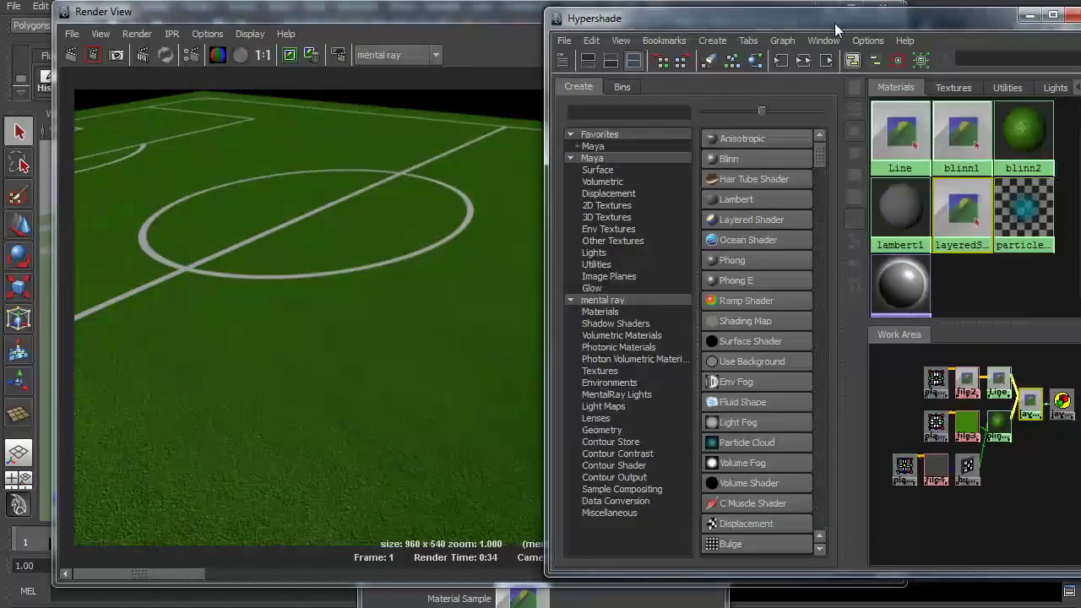
pyautogui.click(1023, 11)
pyautogui.moveTo(683, 27); pyautogui.dragTo(690, 17)
pyautogui.click(839, 8)
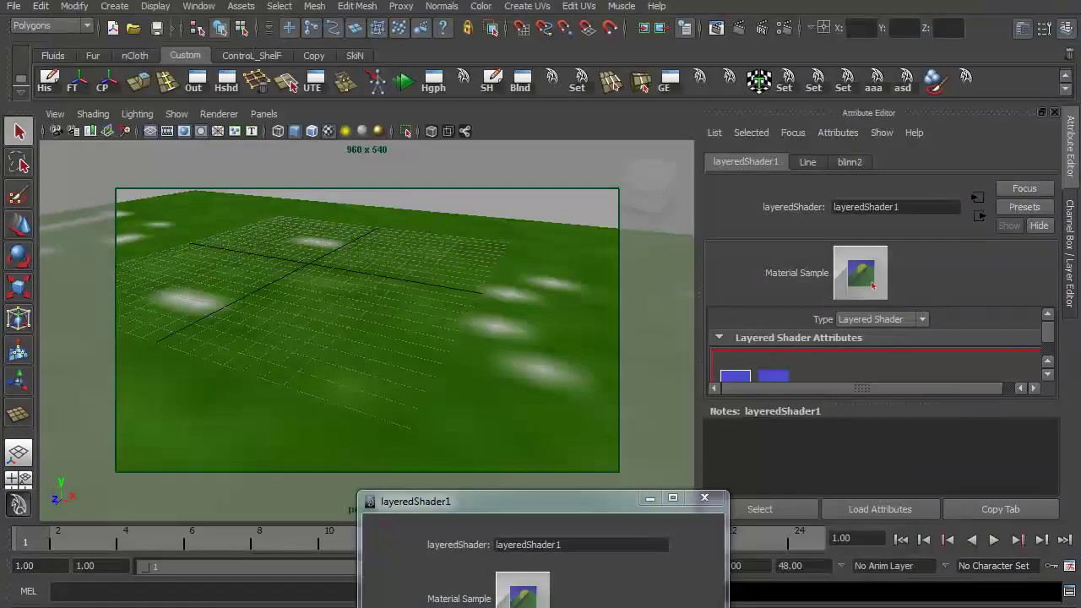
# - Select the pitch plane, frame the field in the perspective view and render it with mental ray
pyautogui.click(323, 275)
pyautogui.moveTo(412, 358)
pyautogui.keyDown('alt'); pyautogui.mouseDown(button='right')
pyautogui.moveTo(366, 319)
pyautogui.moveTo(415, 374)
pyautogui.mouseUp(button='right'); pyautogui.keyUp('alt')
pyautogui.keyDown('alt'); pyautogui.moveTo(415, 374); pyautogui.dragTo(436, 315); pyautogui.keyUp('alt')
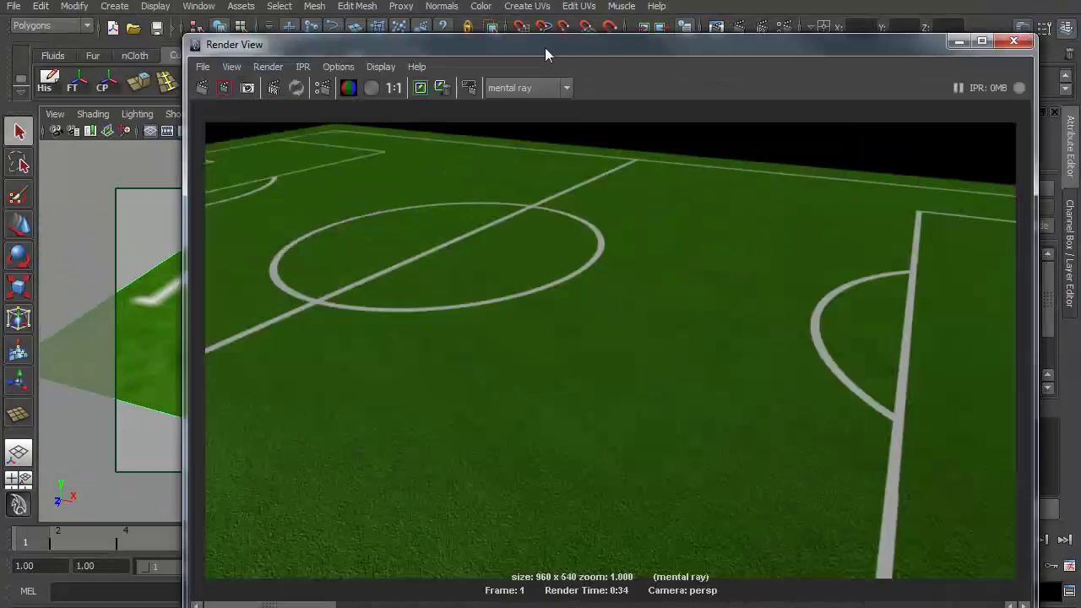
pyautogui.moveTo(545, 48); pyautogui.dragTo(428, 25)
pyautogui.click(60, 49)
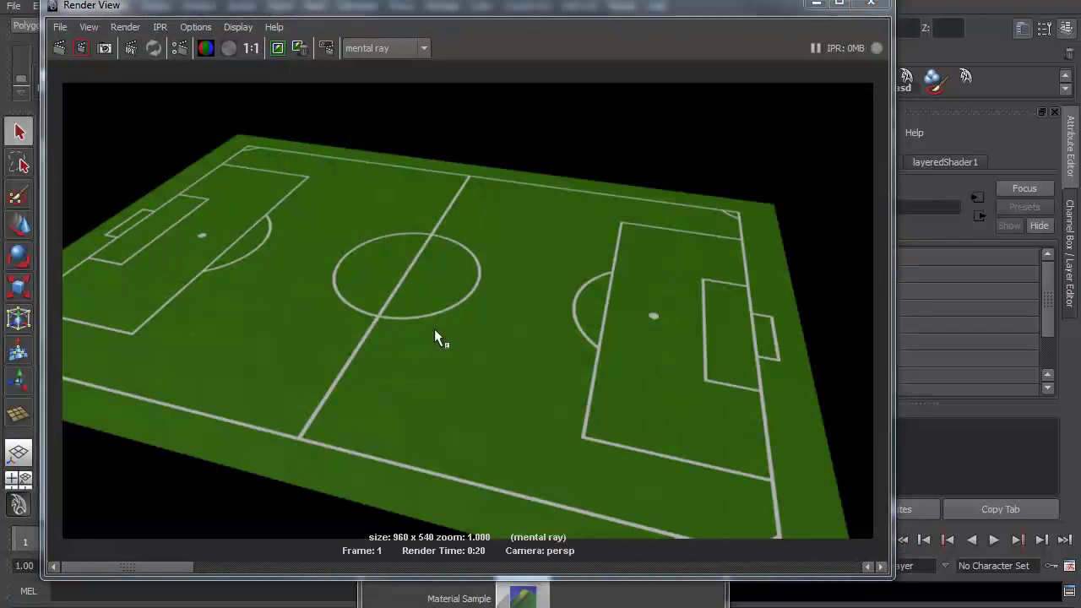
# - Render a close-up of the goal-area line corner with mental ray to examine the grass and line detail
pyautogui.moveTo(295, 15); pyautogui.dragTo(986, 10)
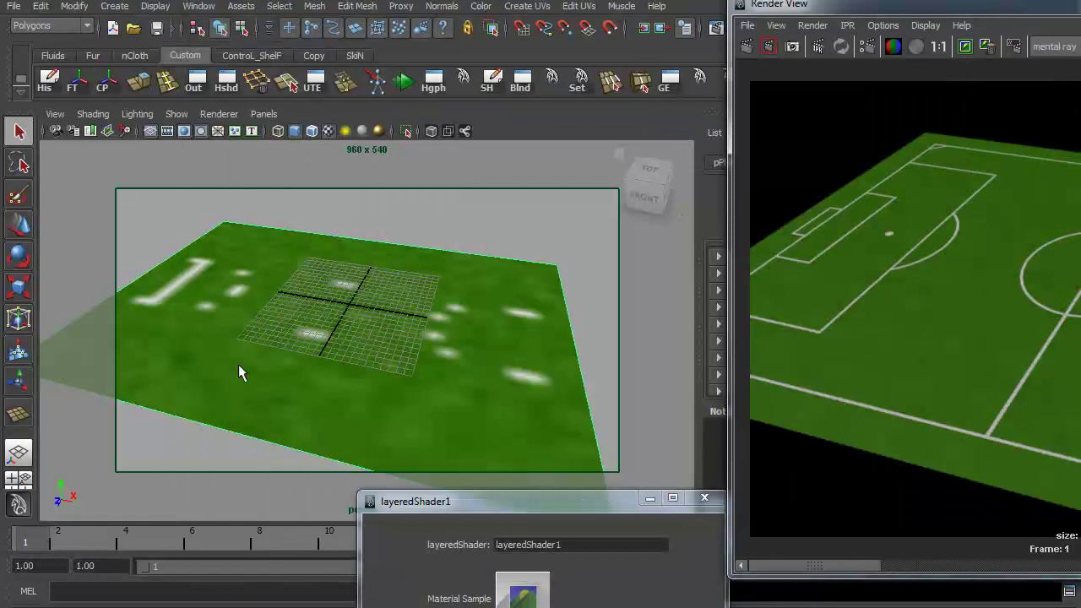
pyautogui.keyDown('alt'); pyautogui.moveTo(242, 375); pyautogui.dragTo(379, 379, button='right'); pyautogui.keyUp('alt')
pyautogui.keyDown('alt'); pyautogui.moveTo(380, 380); pyautogui.dragTo(516, 329, button='middle'); pyautogui.keyUp('alt')
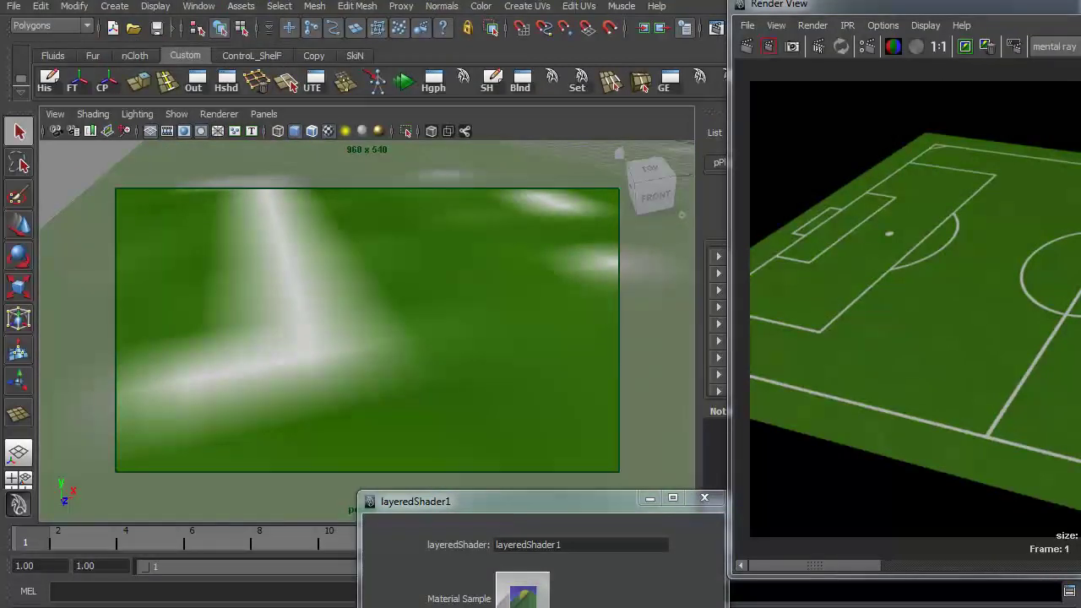
pyautogui.moveTo(811, 4); pyautogui.dragTo(126, 3)
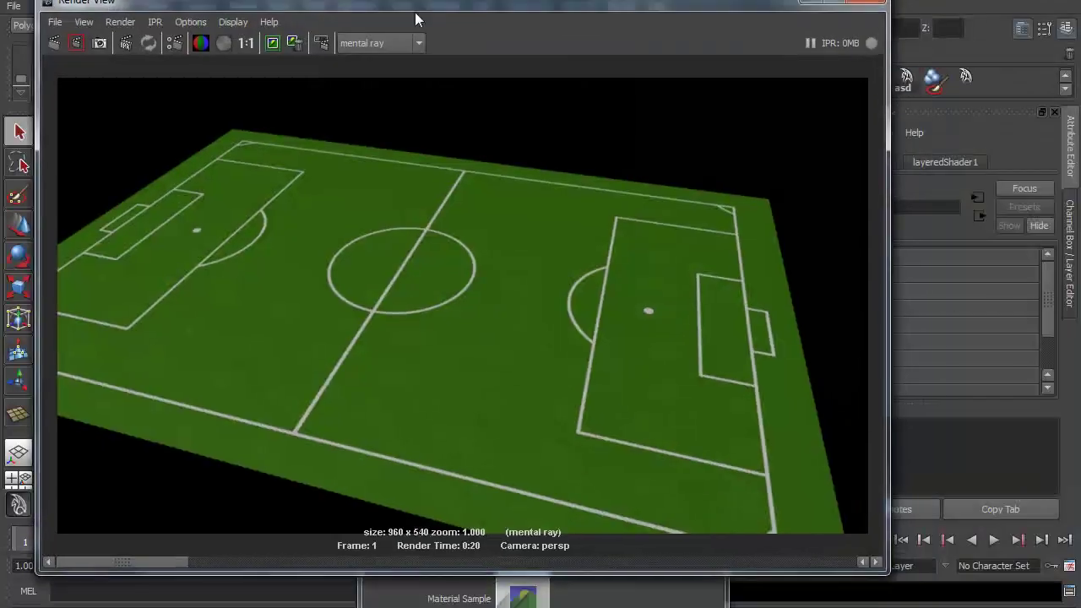
pyautogui.click(53, 43)
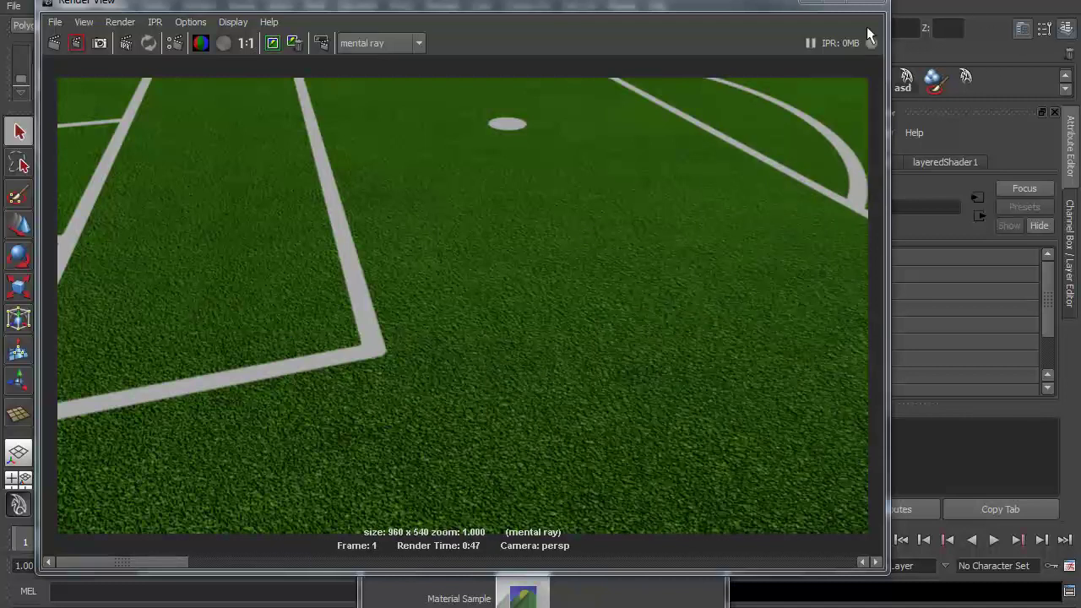
# - Start a new scene, discarding the changes to the untitled pitch scene
pyautogui.moveTo(713, 3); pyautogui.dragTo(1080, 6)
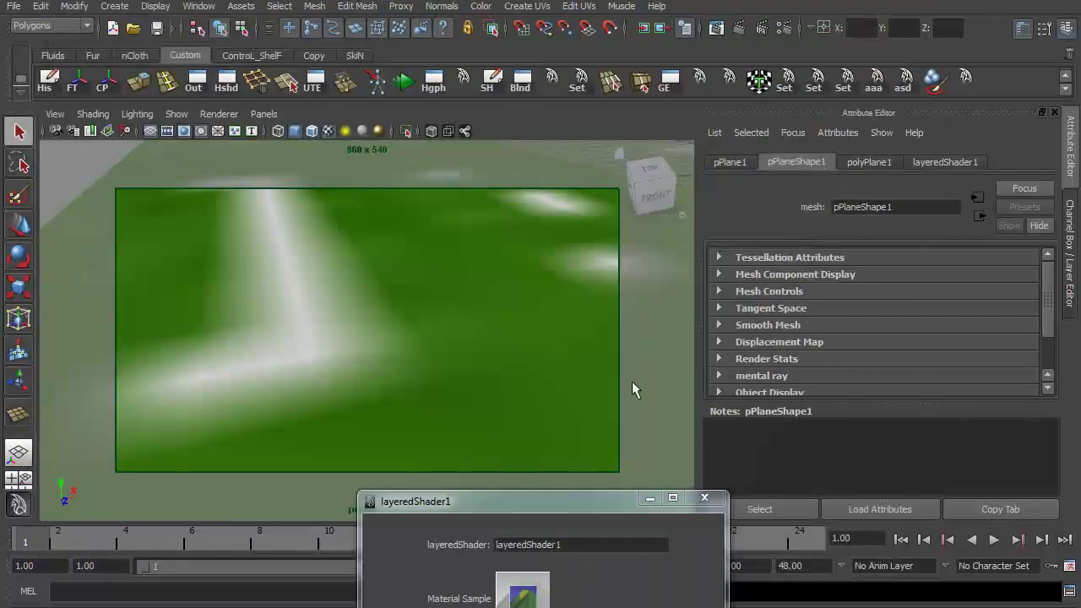
pyautogui.keyDown('alt'); pyautogui.moveTo(529, 343); pyautogui.dragTo(388, 363); pyautogui.keyUp('alt')
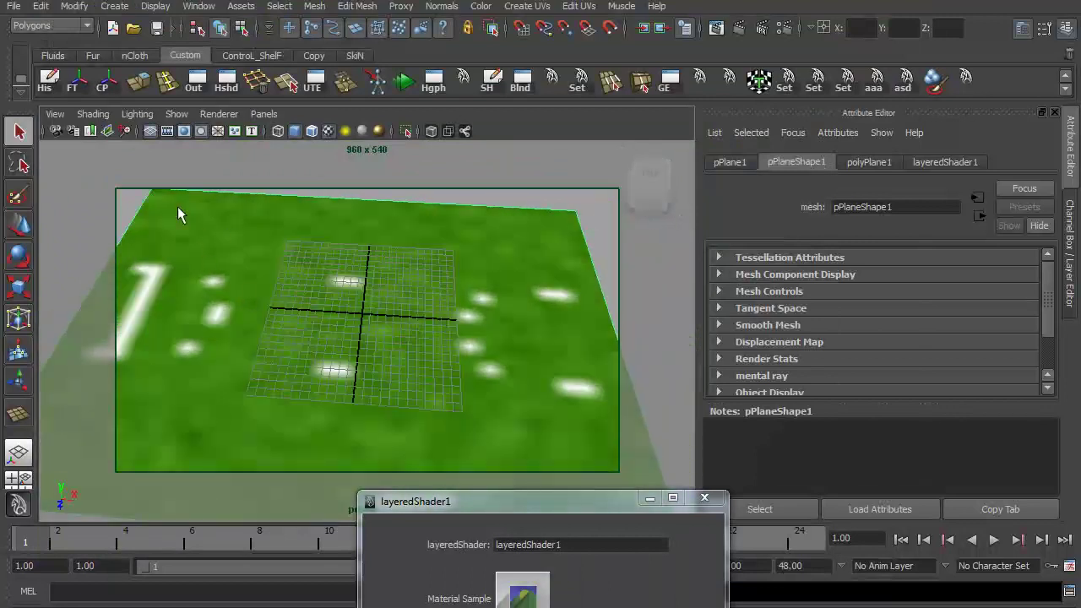
pyautogui.click(113, 28)
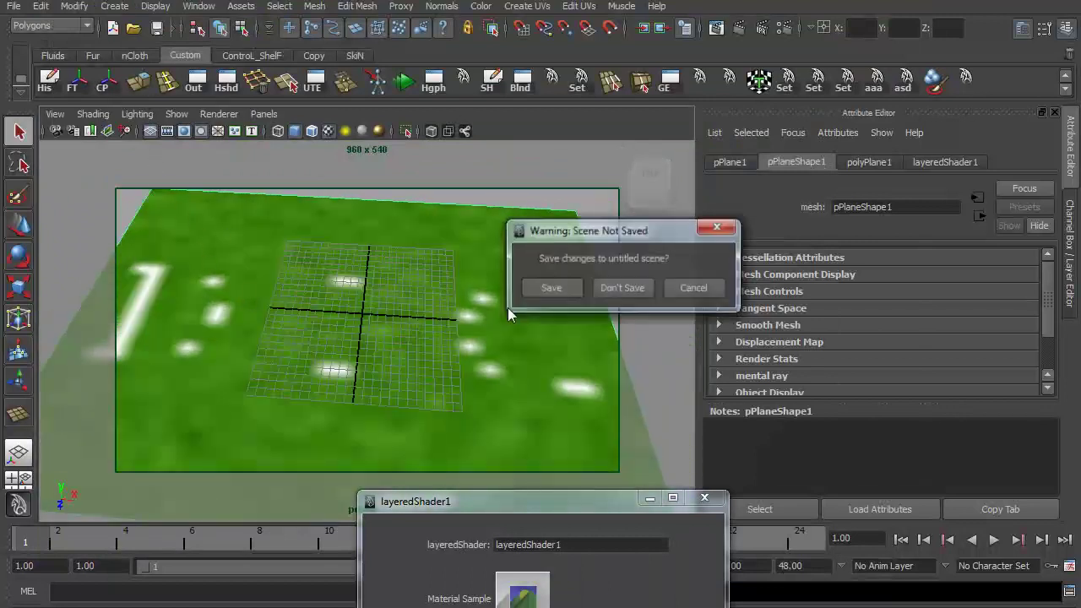
pyautogui.click(613, 288)
# - Switch to Photoshop to read the pitch image's document width and height, and return to the empty Maya scene
pyautogui.keyDown('alt'); pyautogui.moveTo(399, 364); pyautogui.dragTo(334, 355); pyautogui.keyUp('alt')
pyautogui.keyDown('alt'); pyautogui.moveTo(334, 354); pyautogui.dragTo(405, 418, button='right'); pyautogui.keyUp('alt')
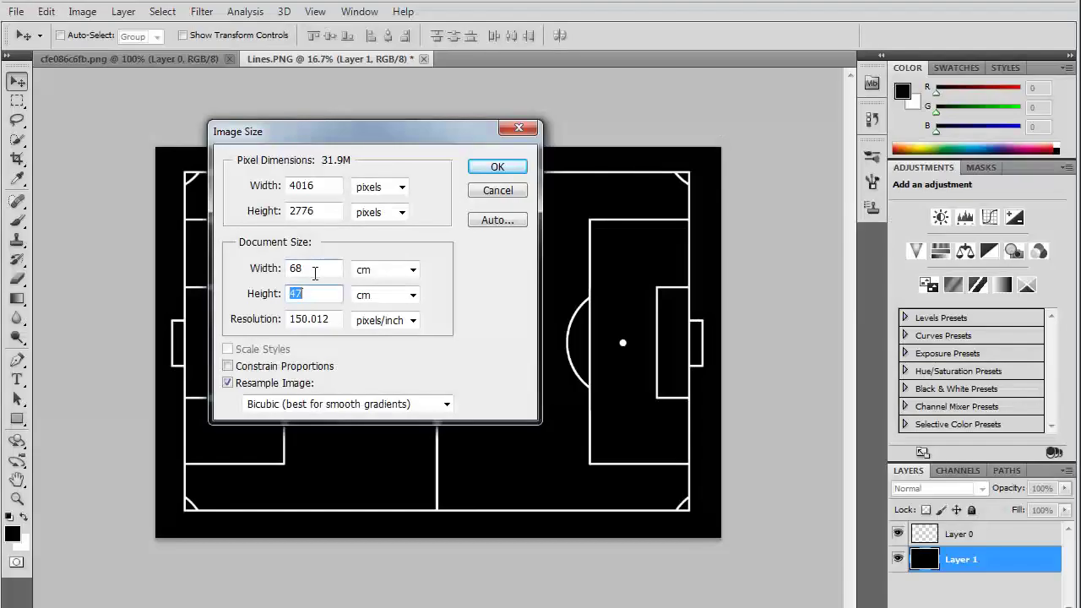
pyautogui.click(308, 269)
pyautogui.click(211, 561)
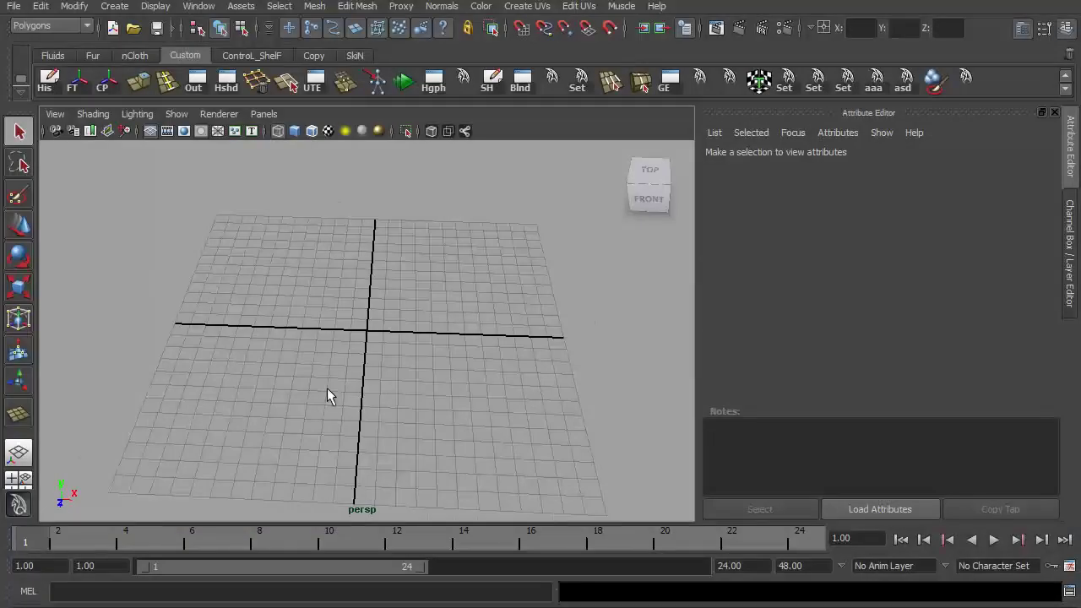
# - Start the interactive polygon plane tool in the perspective view of the empty scene
pyautogui.moveTo(394, 435)
pyautogui.keyDown('alt'); pyautogui.mouseDown()
pyautogui.moveTo(386, 439)
pyautogui.moveTo(410, 434)
pyautogui.moveTo(397, 426)
pyautogui.mouseUp(); pyautogui.keyUp('alt')
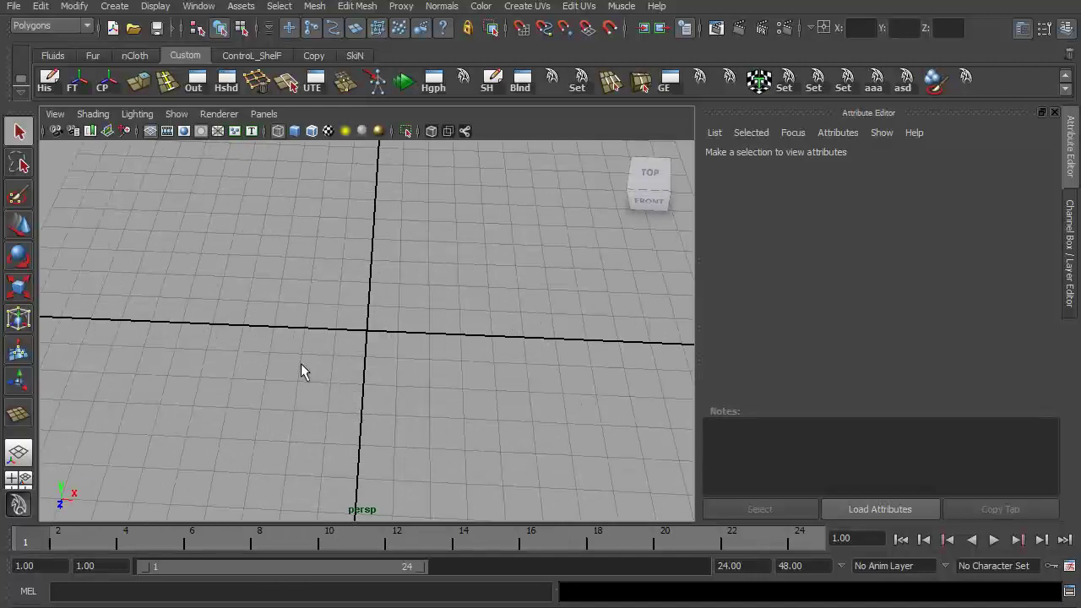
pyautogui.press('space')
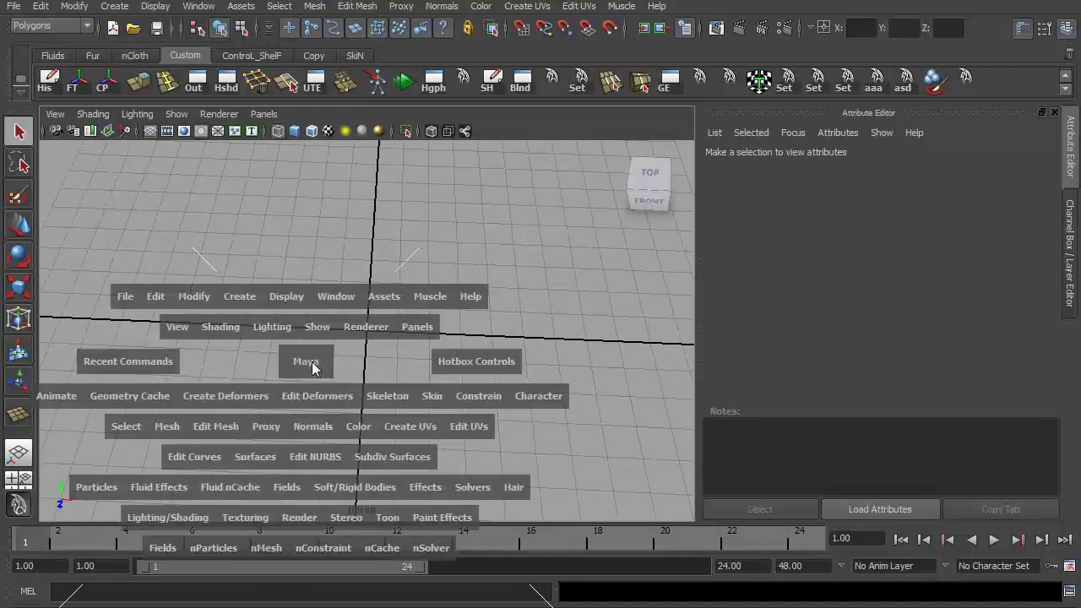
pyautogui.click(241, 298)
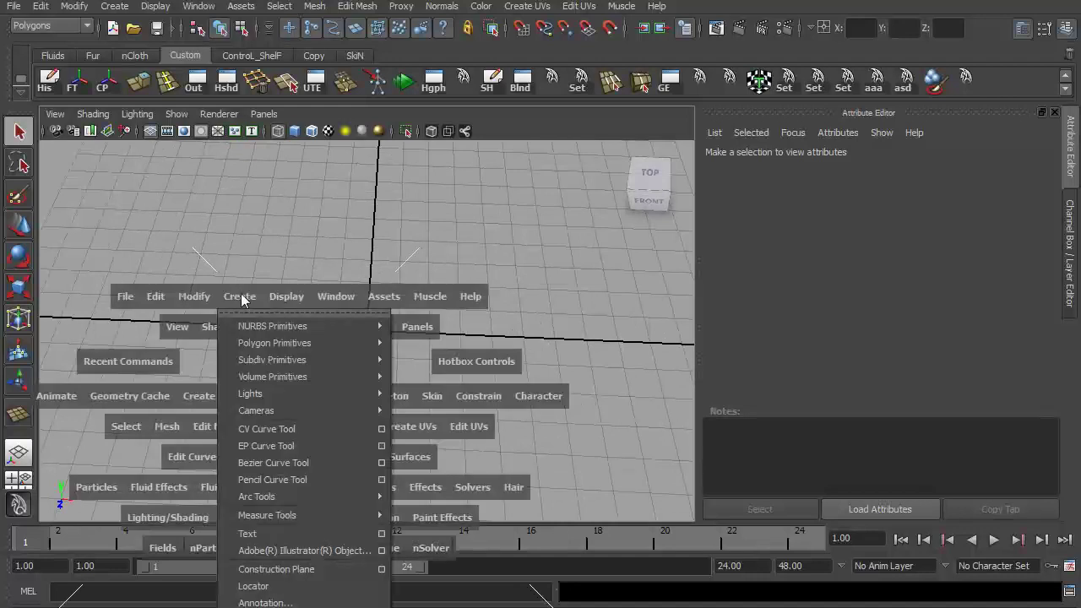
pyautogui.moveTo(321, 347)
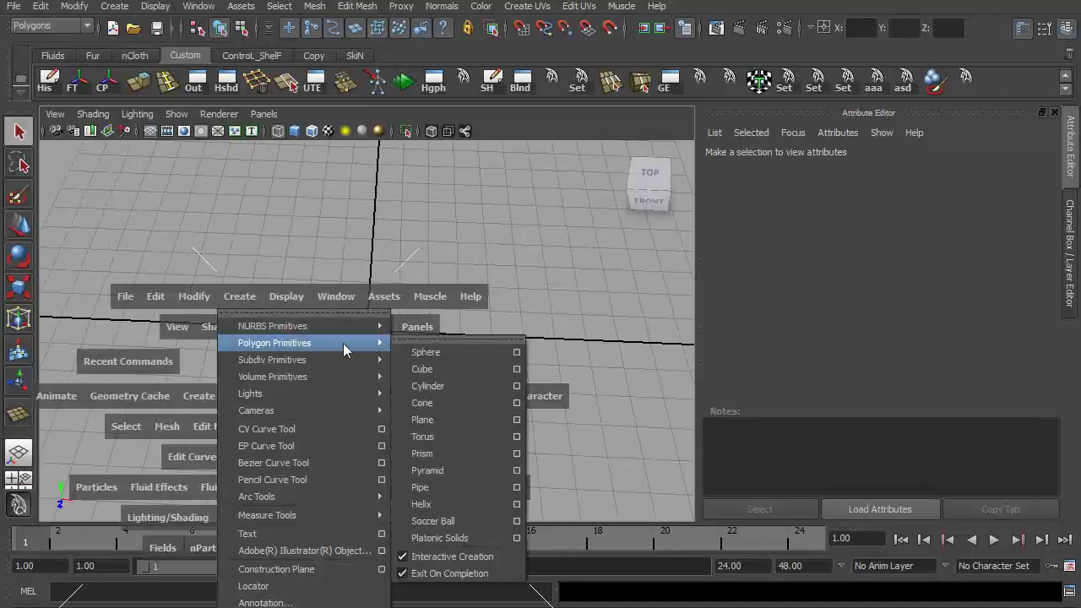
pyautogui.click(467, 421)
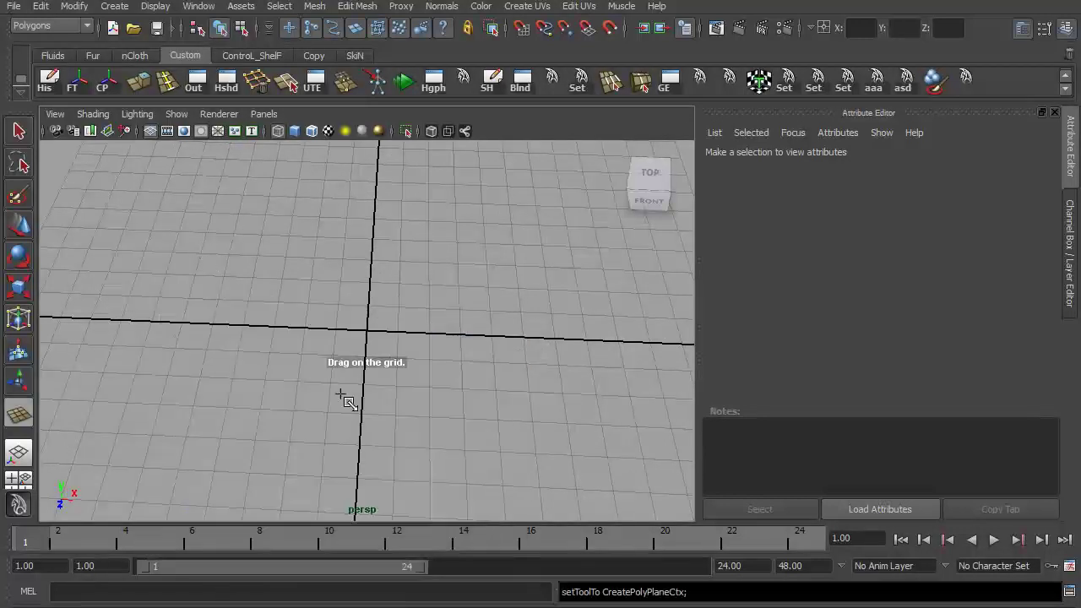
pyautogui.keyDown('alt'); pyautogui.moveTo(343, 412); pyautogui.dragTo(465, 415, button='middle'); pyautogui.keyUp('alt')
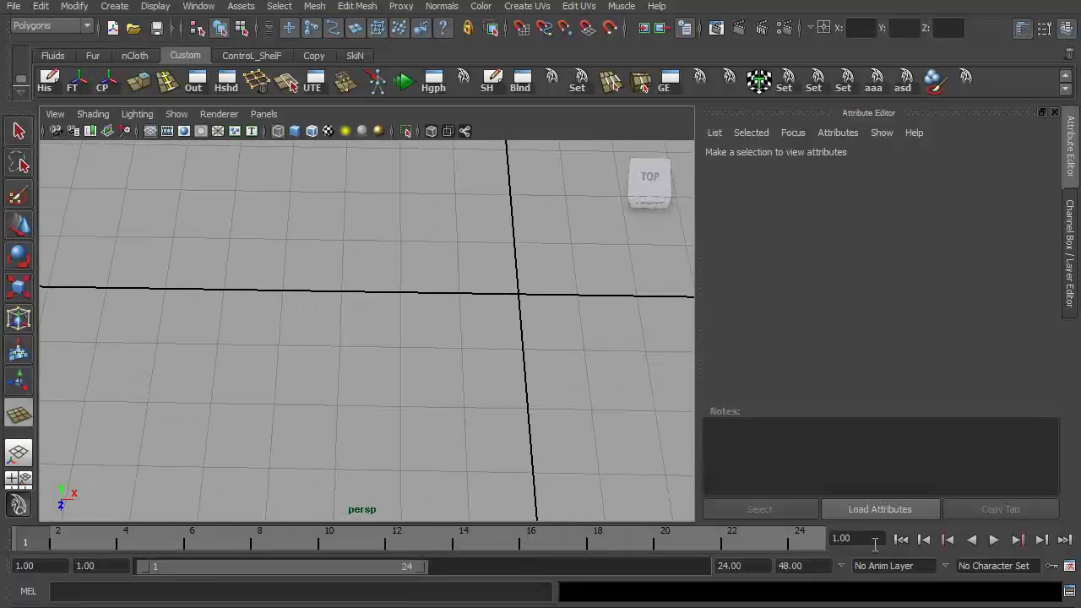
# - Set the linear working unit to centimeter in the general application preferences and save them
pyautogui.click(1070, 569)
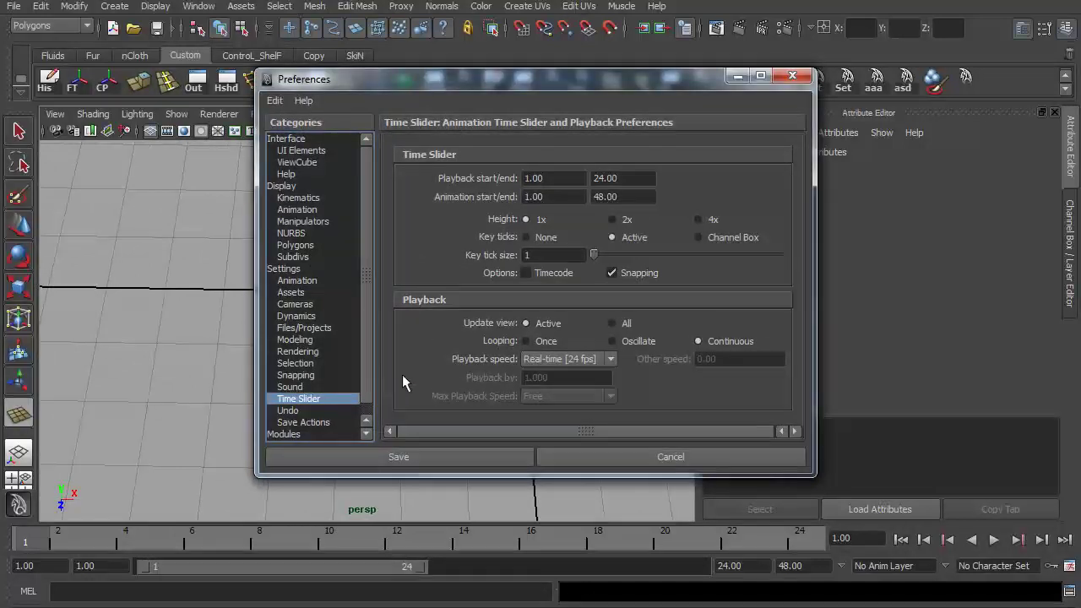
pyautogui.click(296, 269)
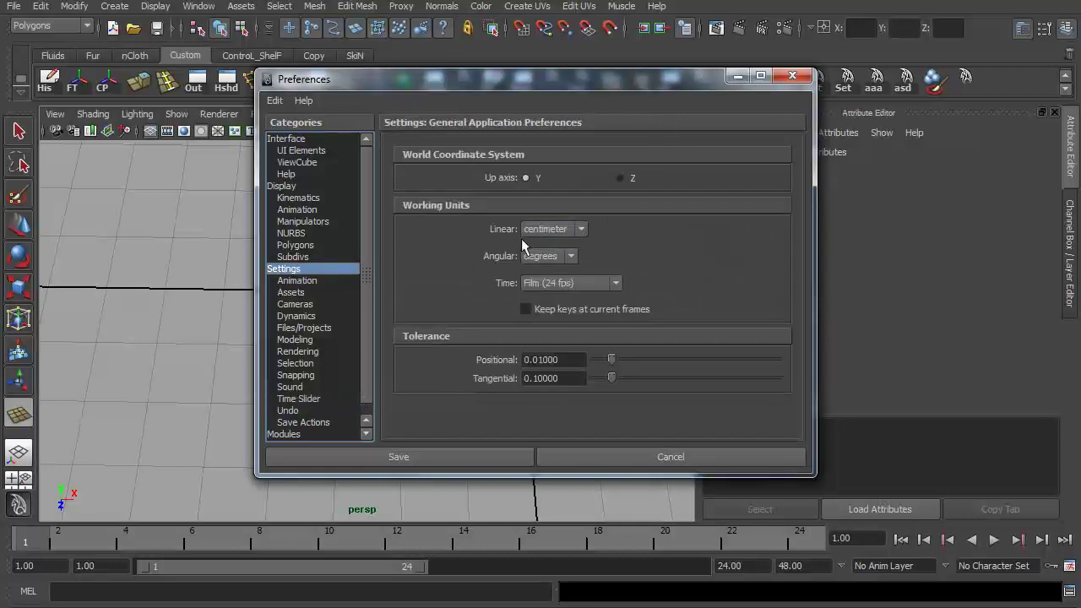
pyautogui.click(563, 229)
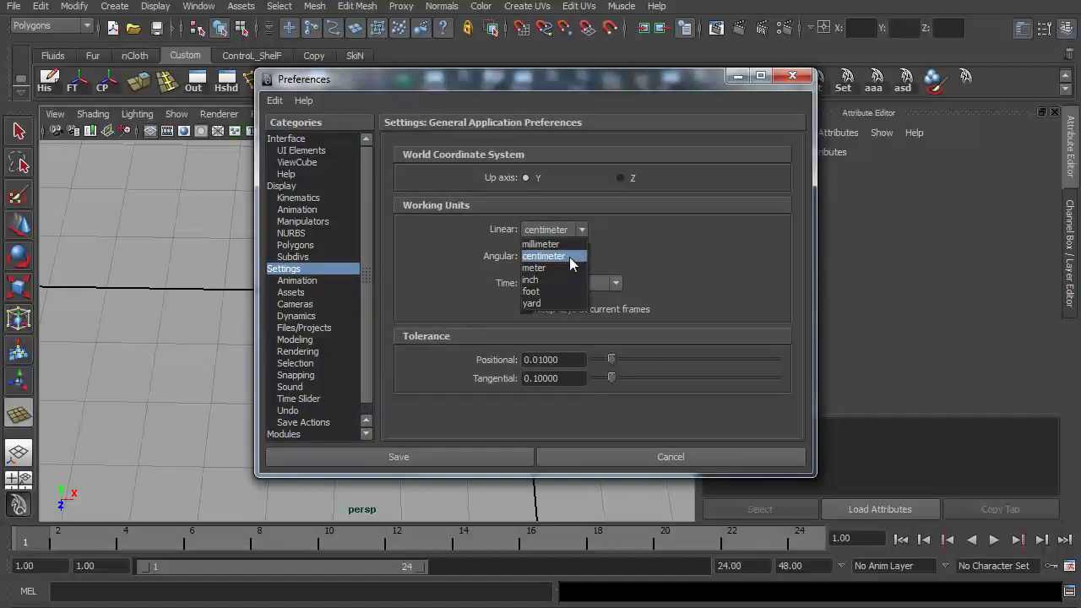
pyautogui.click(569, 255)
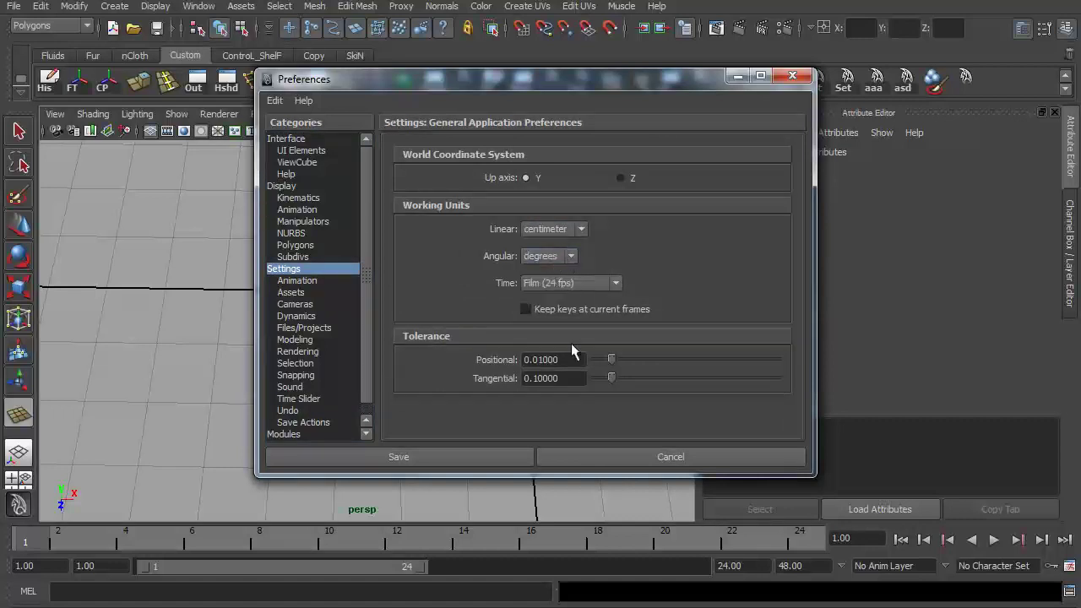
pyautogui.click(526, 456)
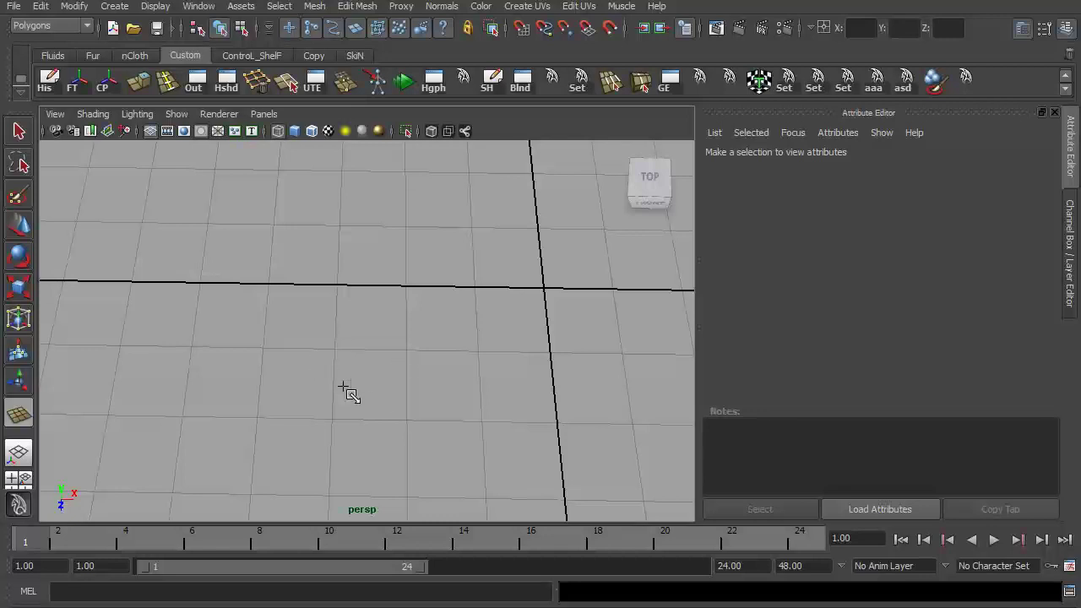
# - Draw a grid-snapped square polygon plane covering one grid cell and display it smooth-shaded
pyautogui.press('x')
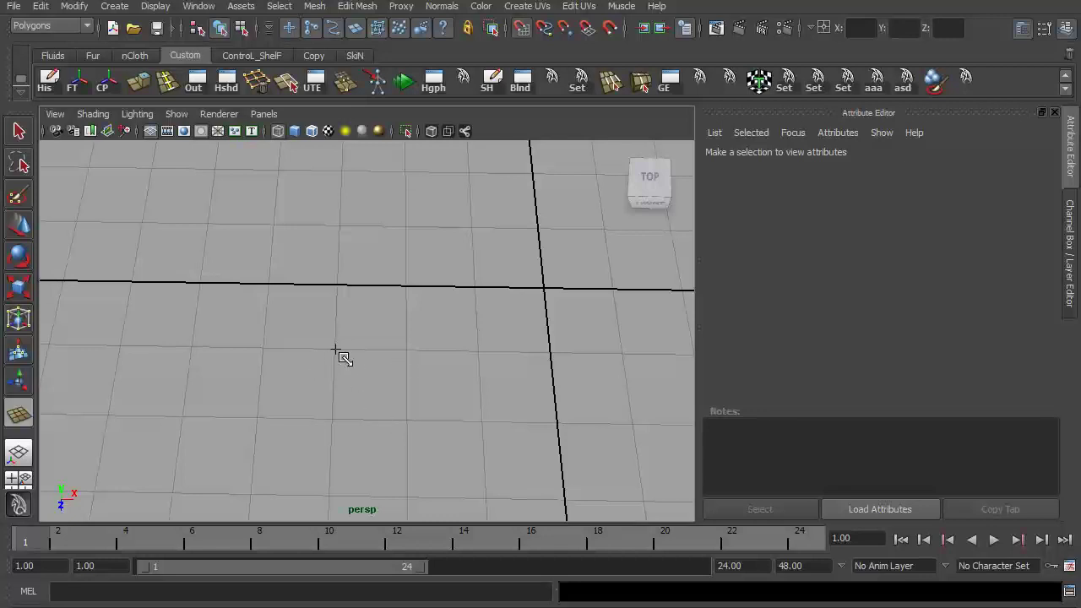
pyautogui.moveTo(335, 349); pyautogui.dragTo(409, 413)
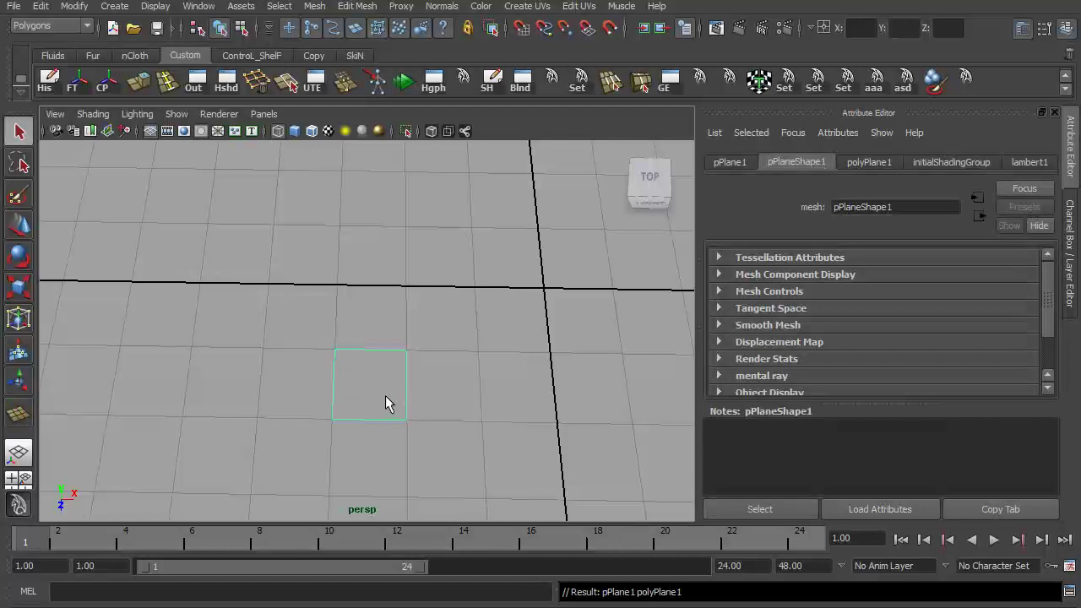
pyautogui.press('5')
pyautogui.keyDown('alt'); pyautogui.moveTo(377, 397); pyautogui.dragTo(362, 398); pyautogui.keyUp('alt')
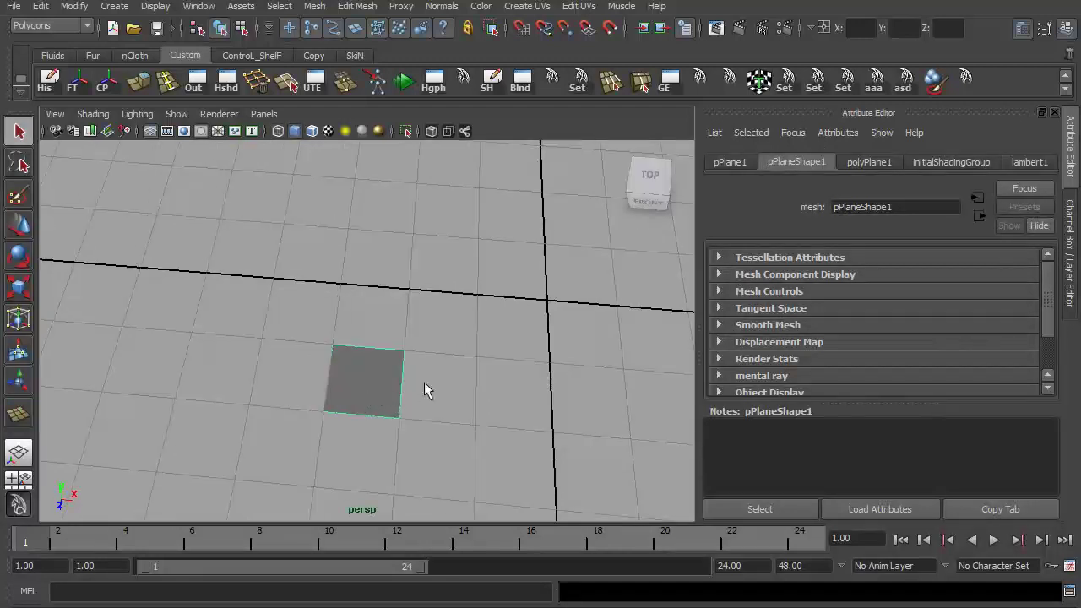
# - Scale the plane to the pitch image's proportions with Scale X 68 and Scale Z 47
pyautogui.click(1073, 226)
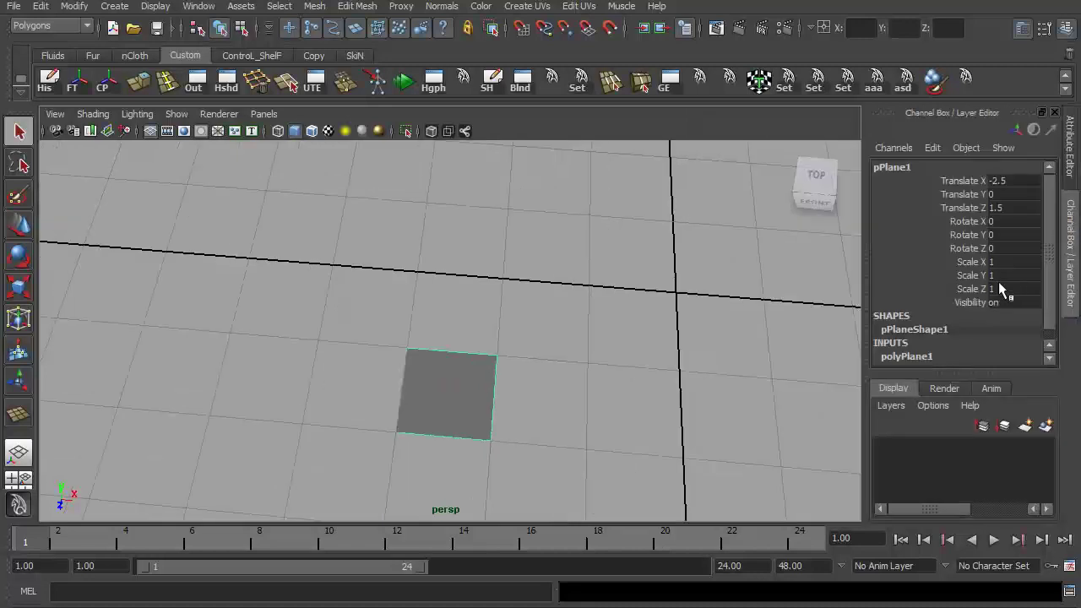
pyautogui.keyDown('alt'); pyautogui.moveTo(523, 401); pyautogui.dragTo(403, 346, button='right'); pyautogui.keyUp('alt')
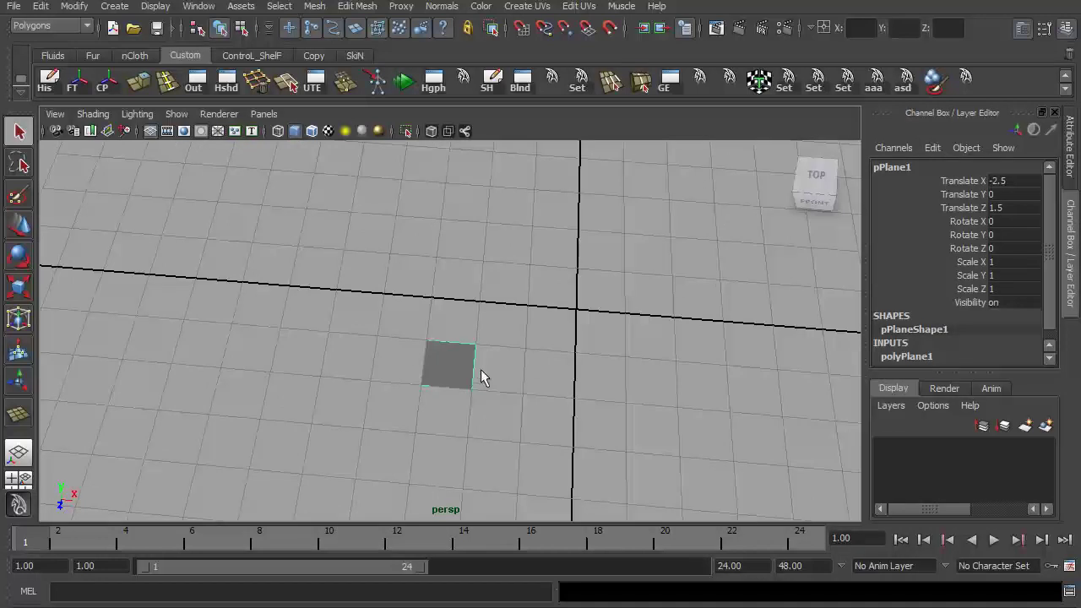
pyautogui.keyDown('alt'); pyautogui.moveTo(481, 375); pyautogui.dragTo(499, 368); pyautogui.keyUp('alt')
pyautogui.click(1011, 262)
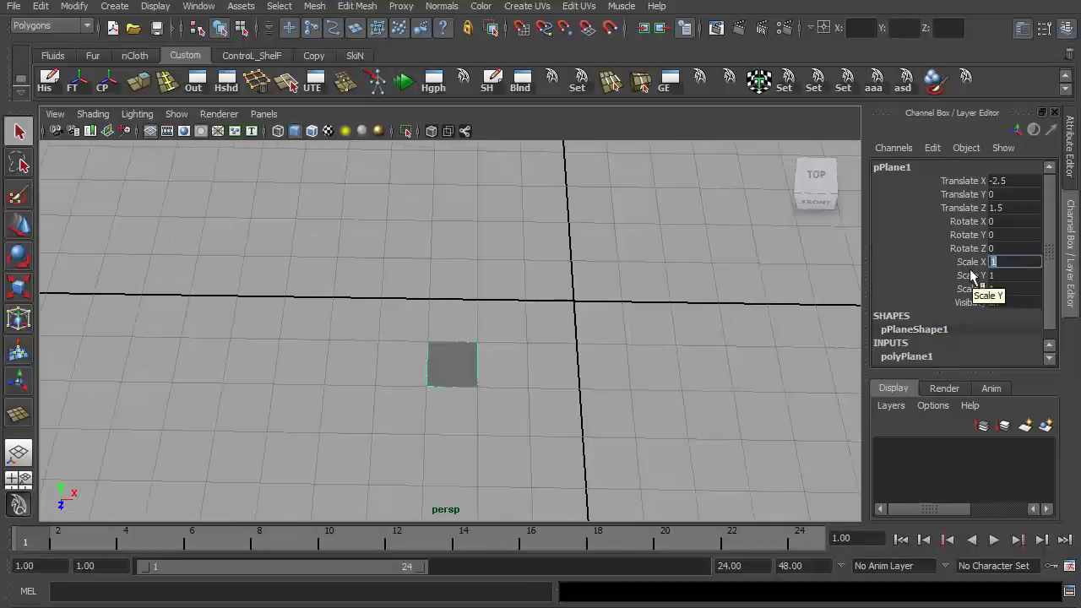
pyautogui.press('Return')
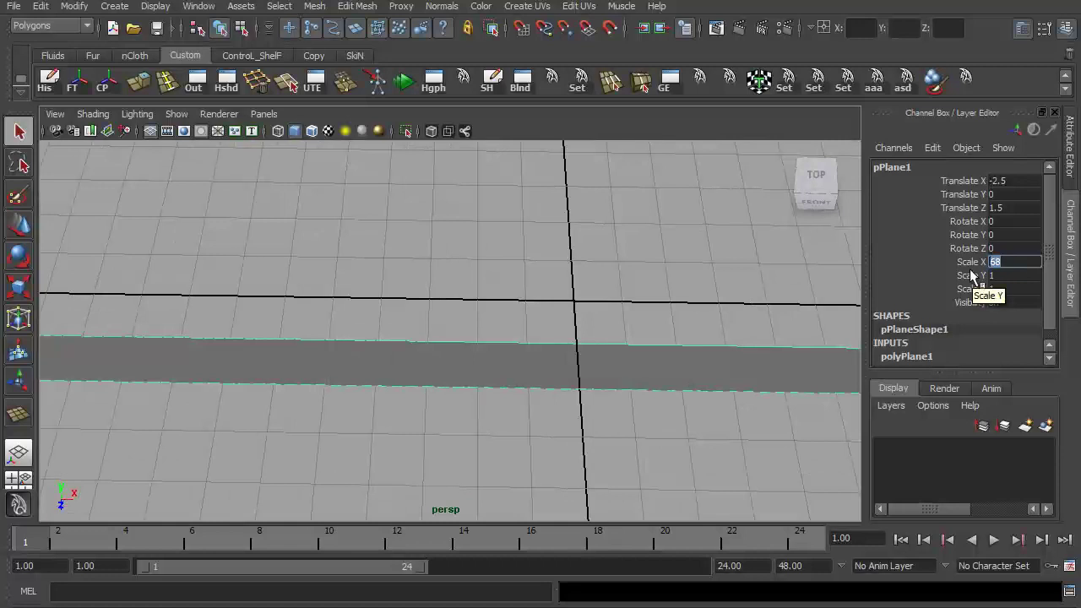
pyautogui.keyDown('alt'); pyautogui.moveTo(611, 316); pyautogui.dragTo(480, 360, button='right'); pyautogui.keyUp('alt')
pyautogui.doubleClick(1000, 287)
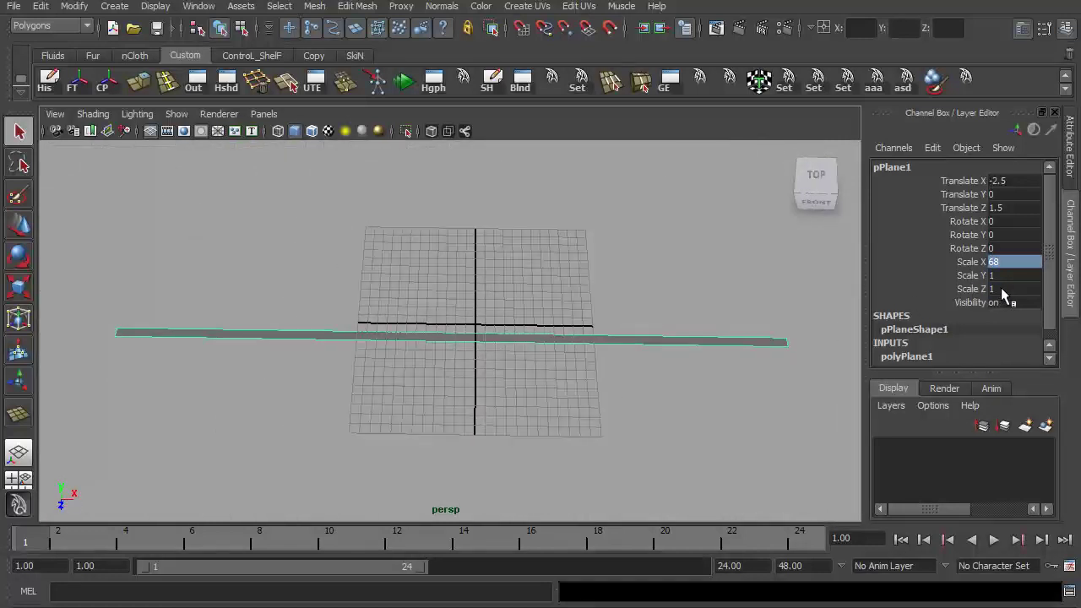
pyautogui.write('4')
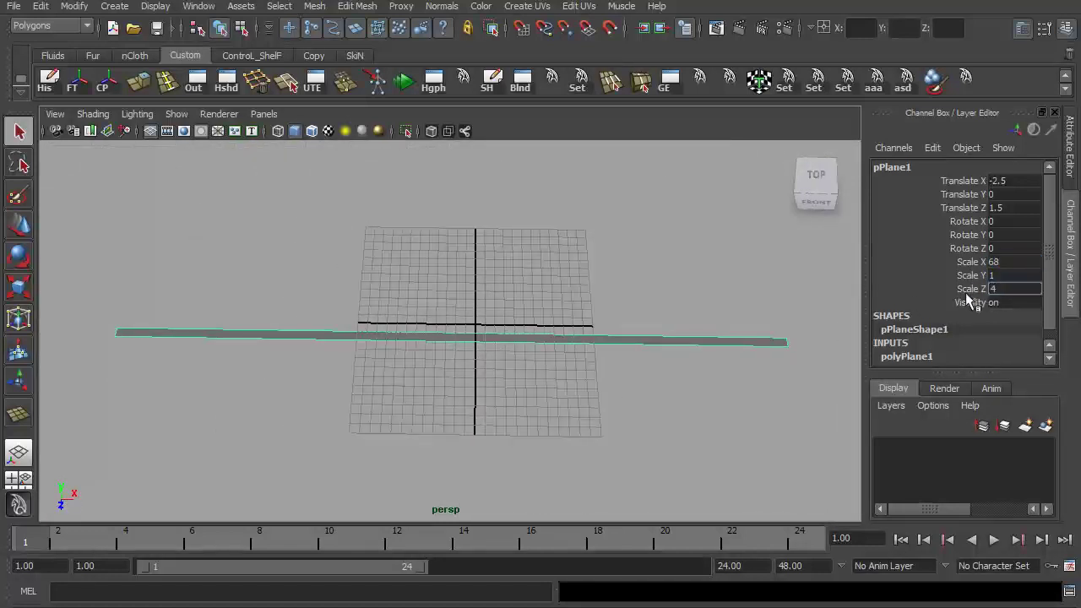
pyautogui.write('7')
pyautogui.press('Return')
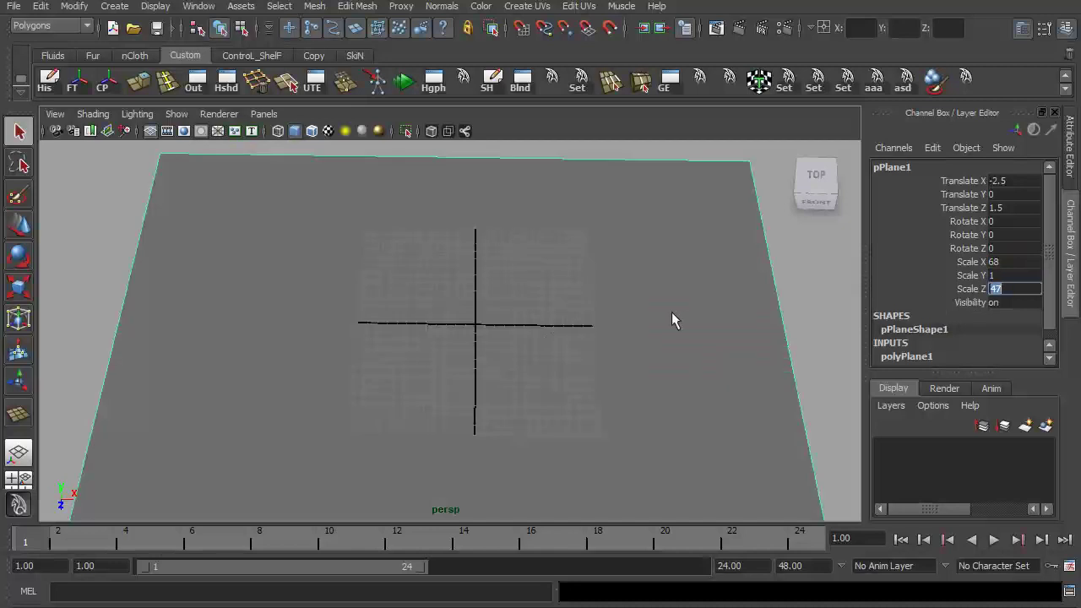
pyautogui.keyDown('alt'); pyautogui.moveTo(672, 312); pyautogui.dragTo(507, 217, button='right'); pyautogui.keyUp('alt')
pyautogui.keyDown('alt'); pyautogui.moveTo(581, 330); pyautogui.dragTo(519, 338); pyautogui.keyUp('alt')
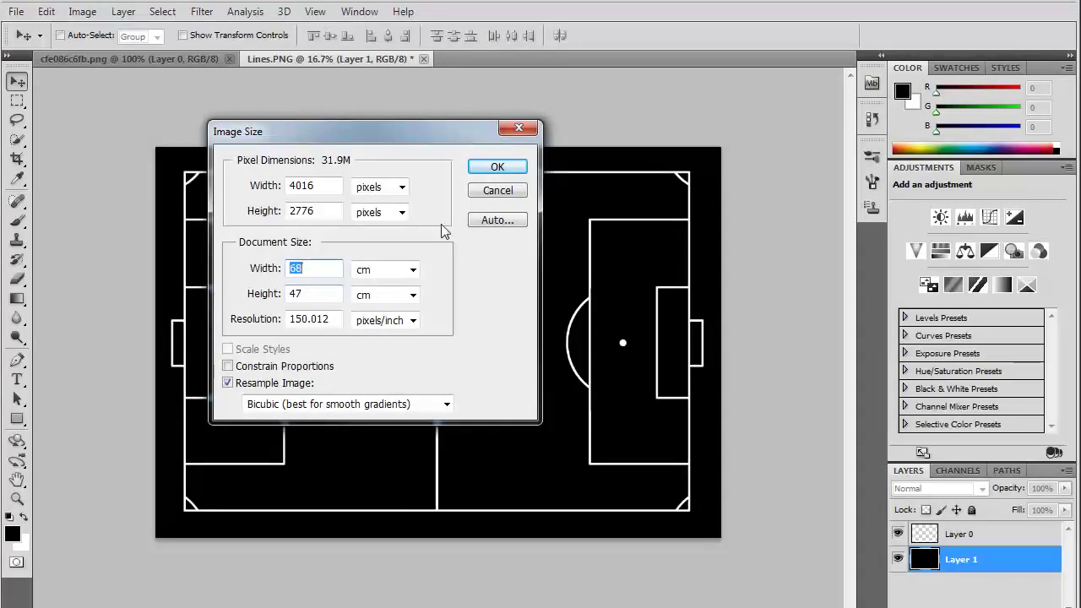
# - Check the pitch image's document size in Photoshop, cancel the Image Size dialog and return to the plane in Maya
pyautogui.click(507, 191)
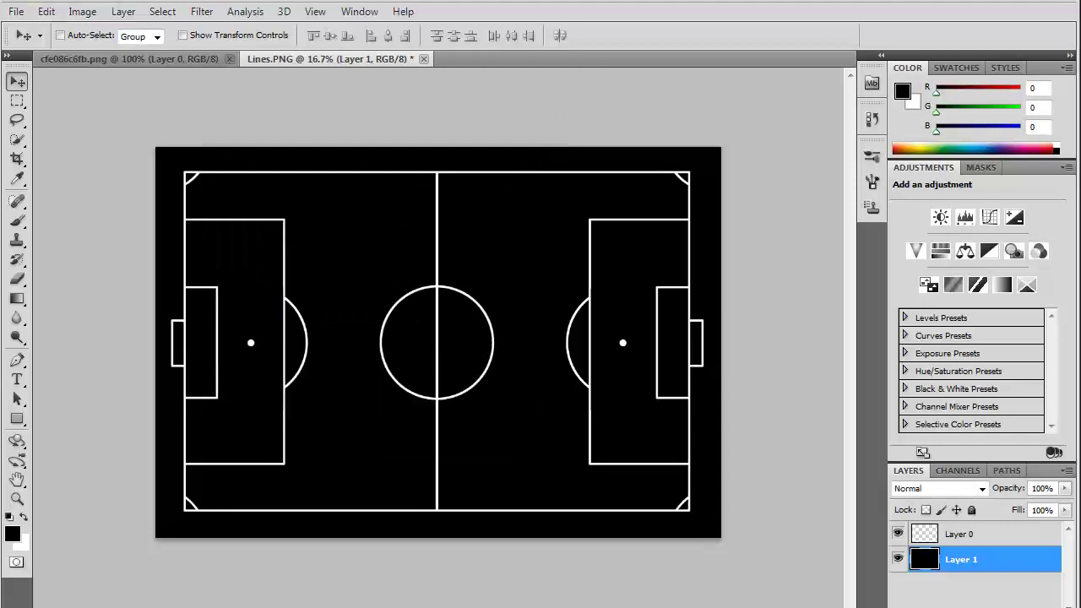
pyautogui.click(208, 583)
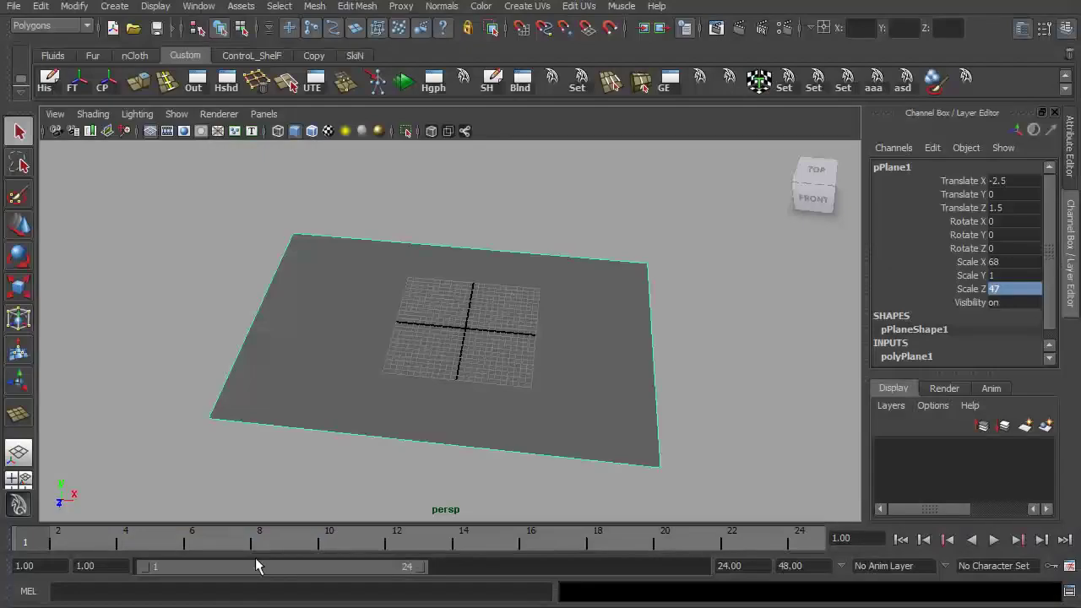
pyautogui.keyDown('alt'); pyautogui.moveTo(453, 423); pyautogui.dragTo(585, 427); pyautogui.keyUp('alt')
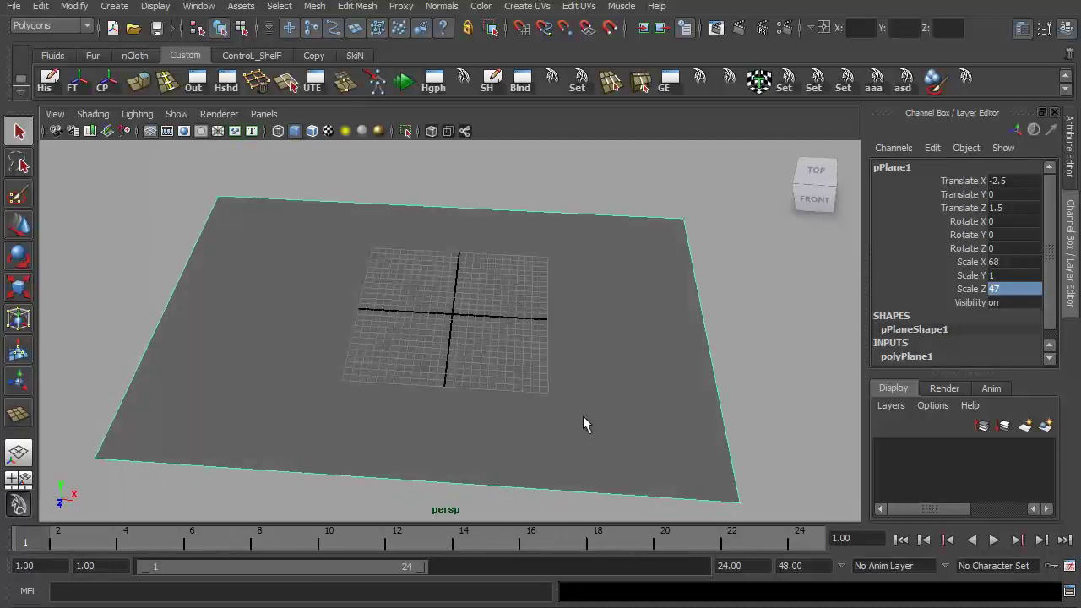
# - Open the Hypershade, widen its window and position it so the channel values stay uncovered
pyautogui.click(193, 6)
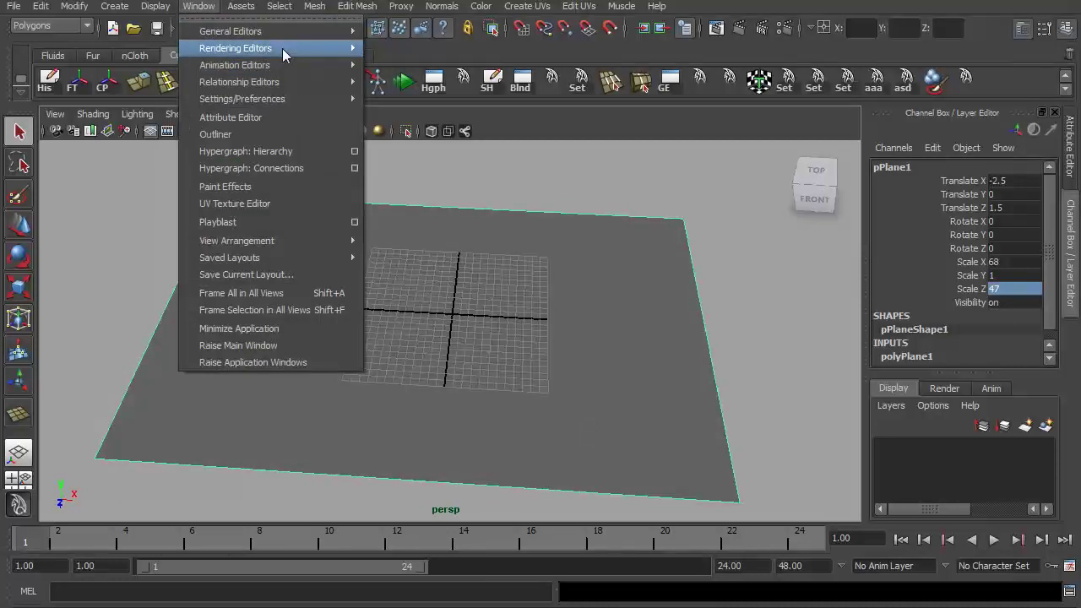
pyautogui.moveTo(287, 47)
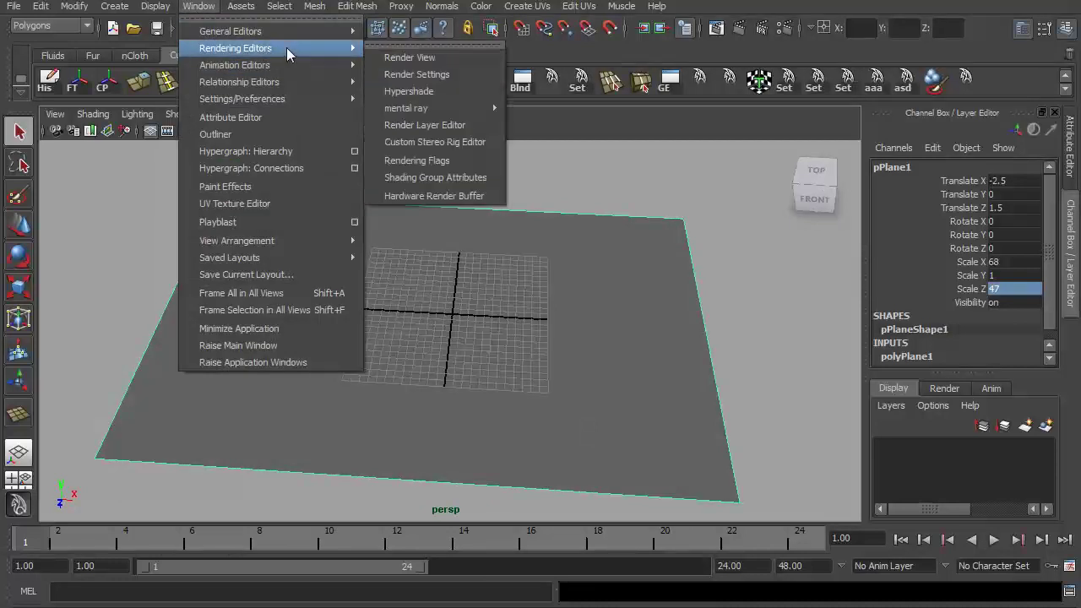
pyautogui.click(442, 91)
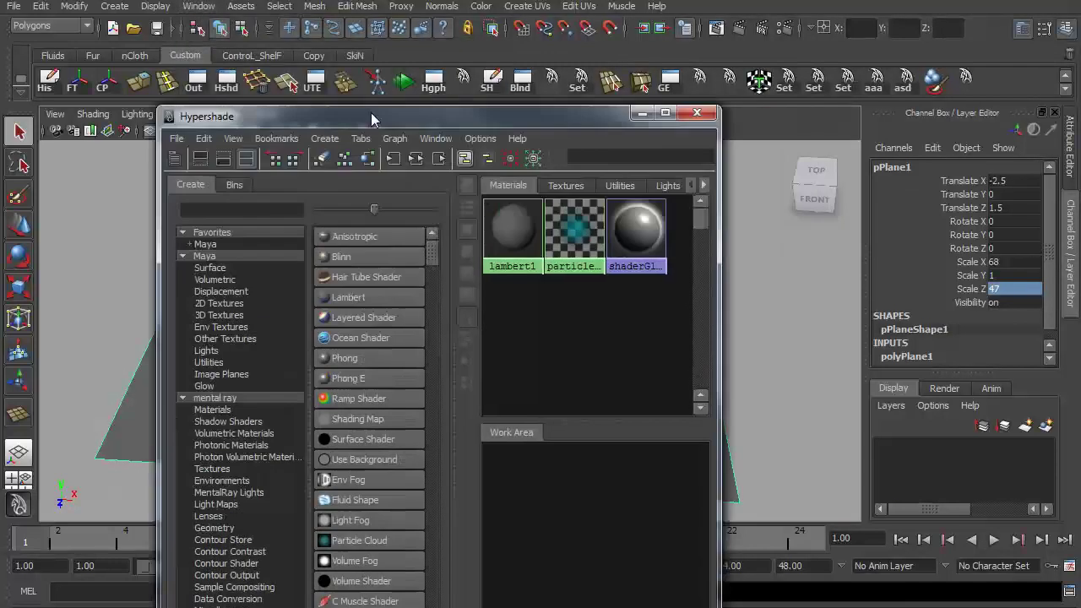
pyautogui.moveTo(371, 112); pyautogui.dragTo(389, 56)
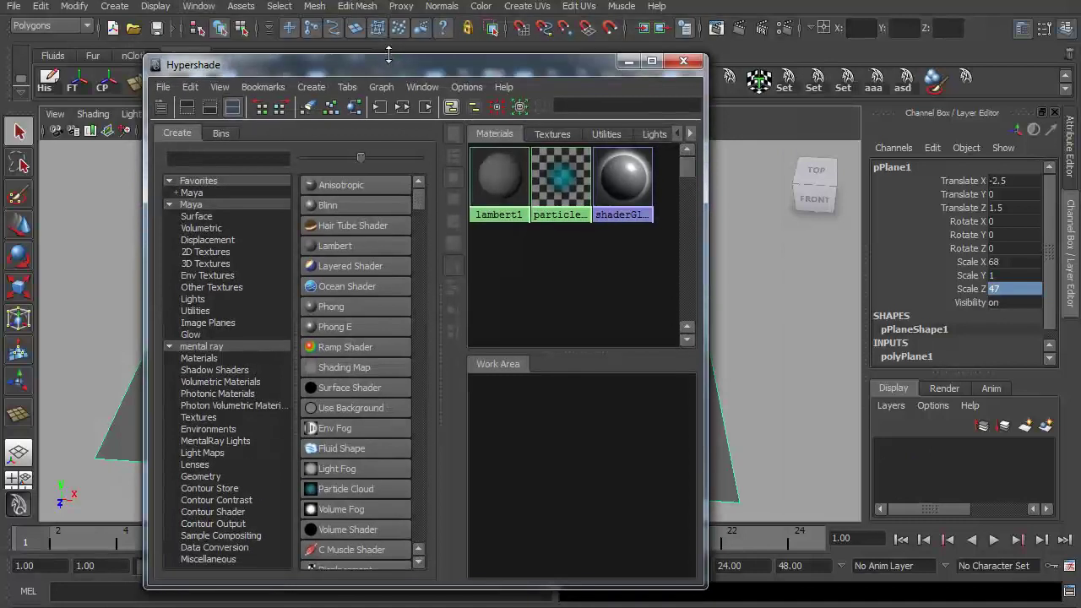
pyautogui.moveTo(706, 259); pyautogui.dragTo(880, 259)
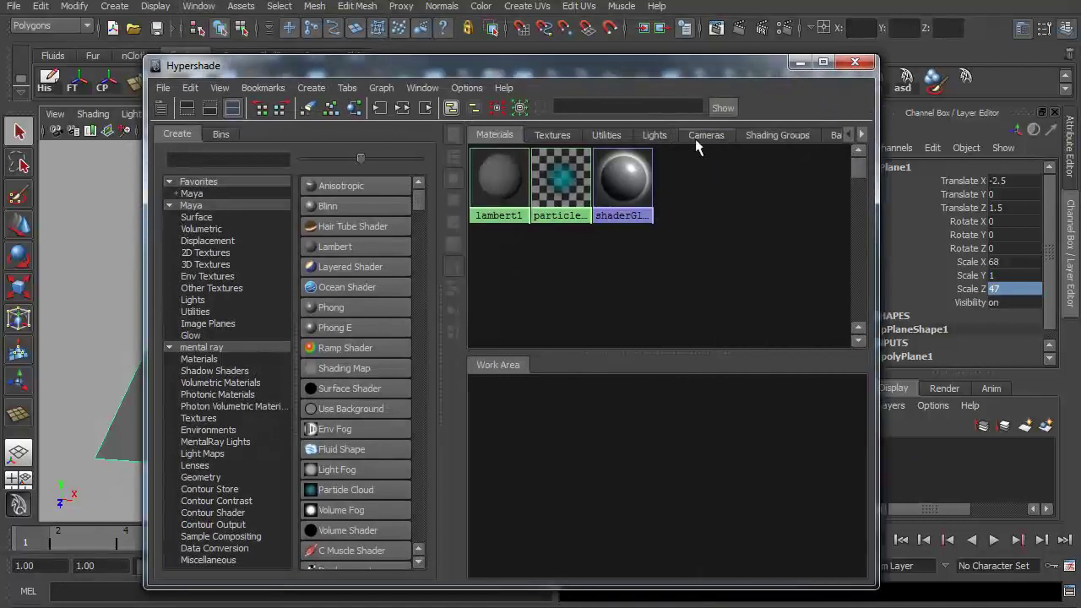
pyautogui.moveTo(671, 72); pyautogui.dragTo(550, 28)
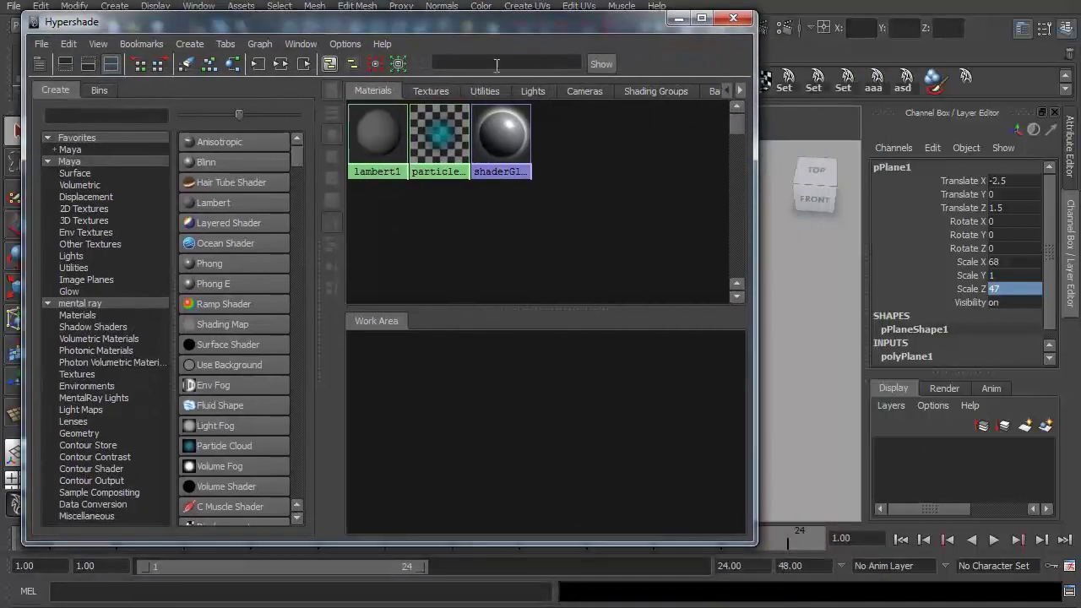
# - Create a Layered Shader, move its node further into the work area and bring up its attributes beside the Hypershade
pyautogui.click(245, 224)
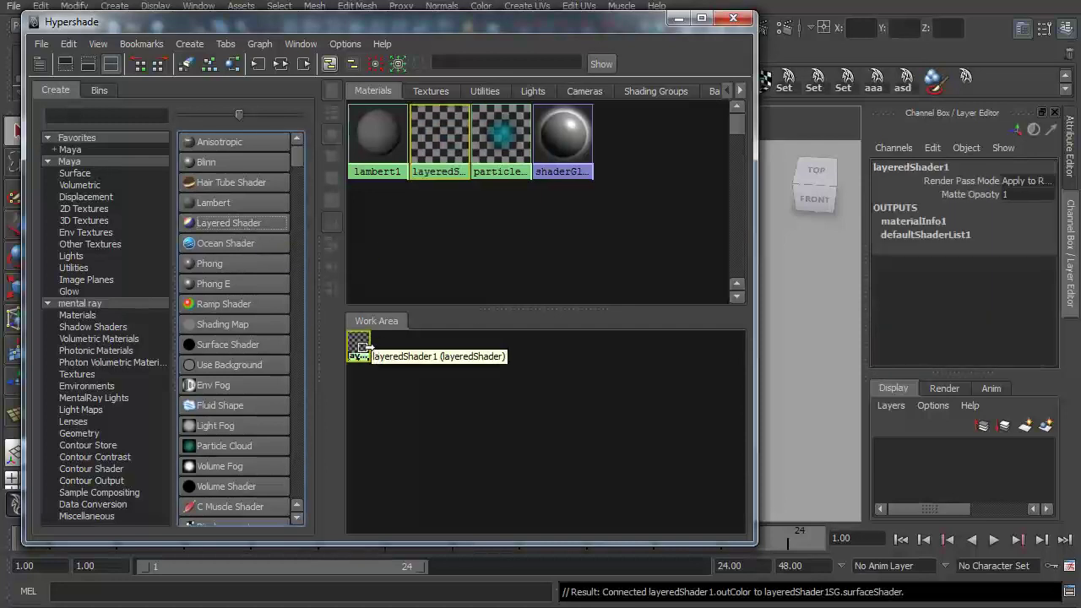
pyautogui.moveTo(361, 347); pyautogui.dragTo(459, 386)
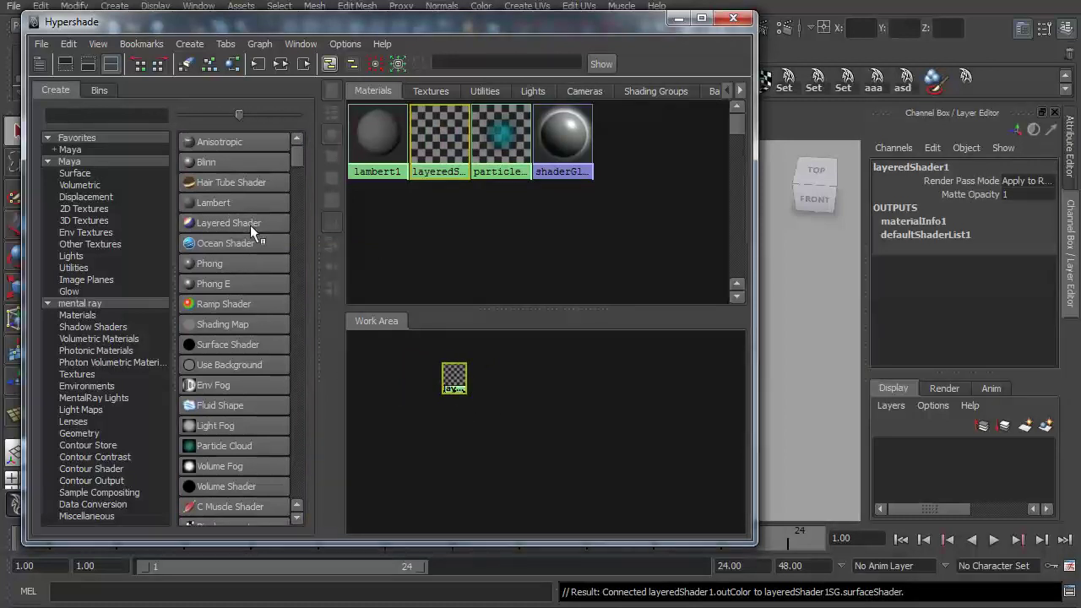
pyautogui.doubleClick(454, 376)
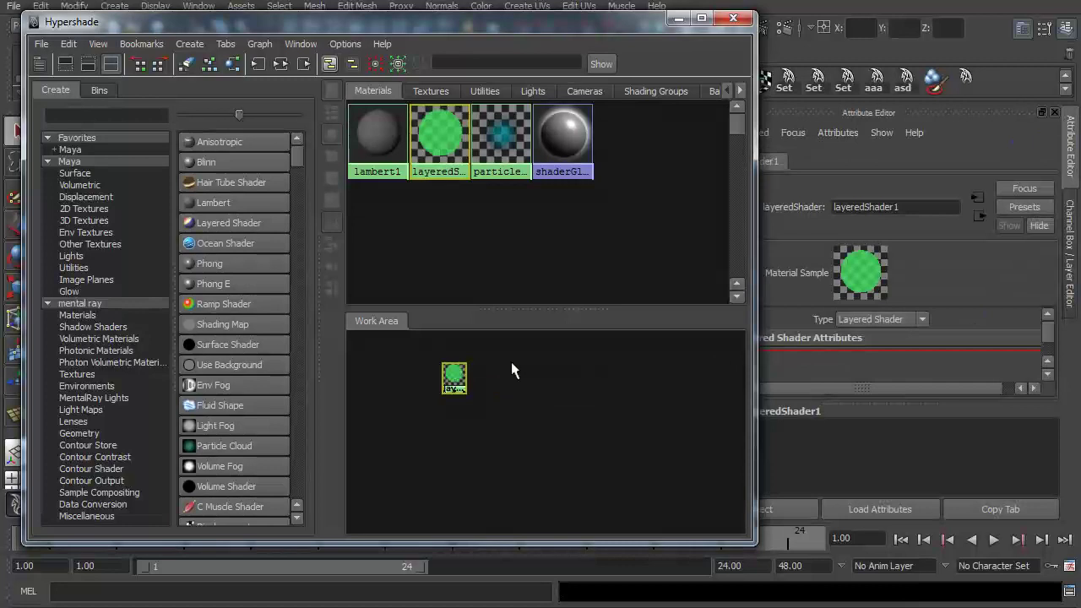
pyautogui.moveTo(565, 22); pyautogui.dragTo(527, 18)
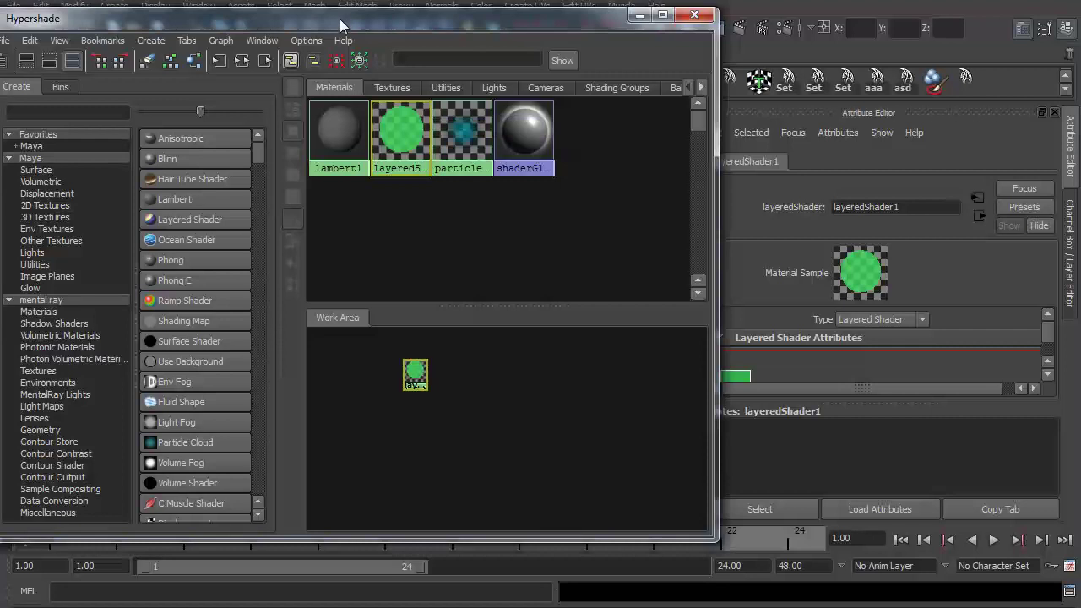
# - Select the plane and reposition the Hypershade window over the viewport
pyautogui.moveTo(341, 25); pyautogui.dragTo(620, 21)
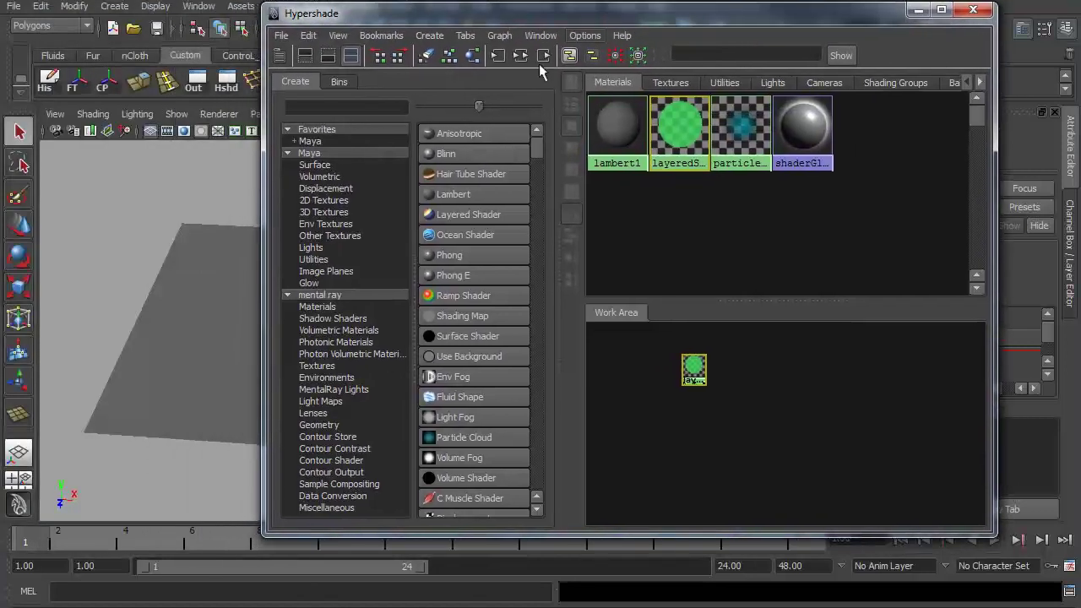
pyautogui.click(173, 346)
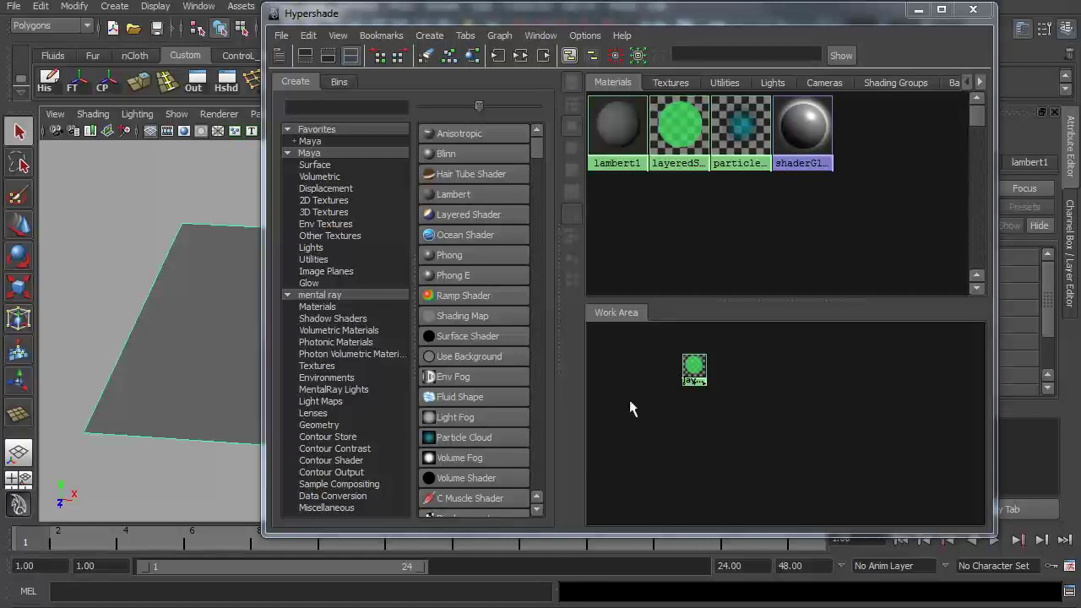
pyautogui.moveTo(720, 20); pyautogui.dragTo(498, 15)
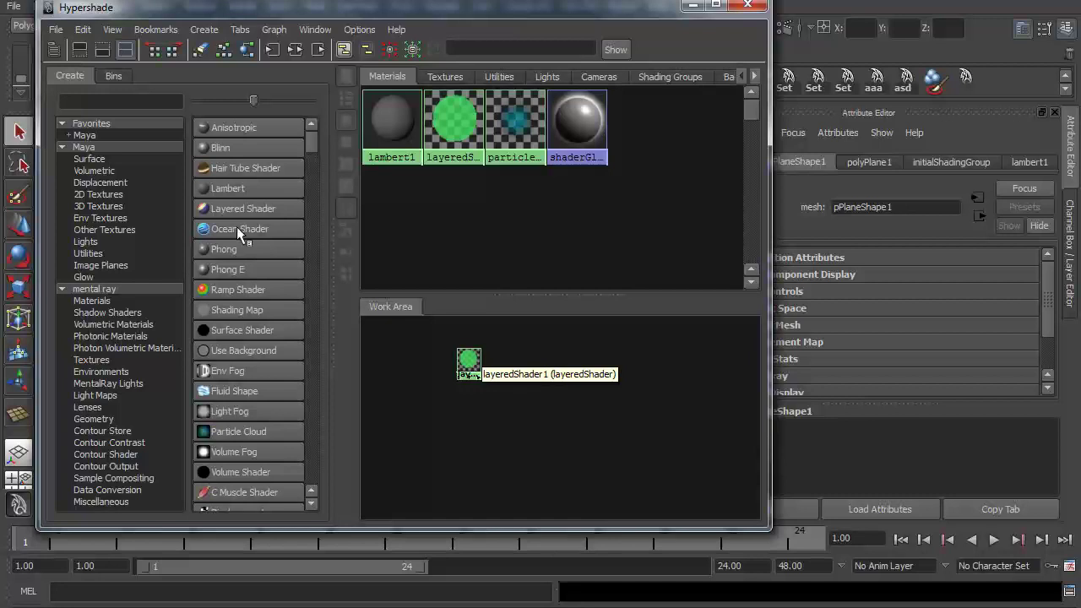
# - Create a Blinn material, place its node beside the layered shader and narrow the Hypershade to uncover the material's attributes
pyautogui.click(227, 148)
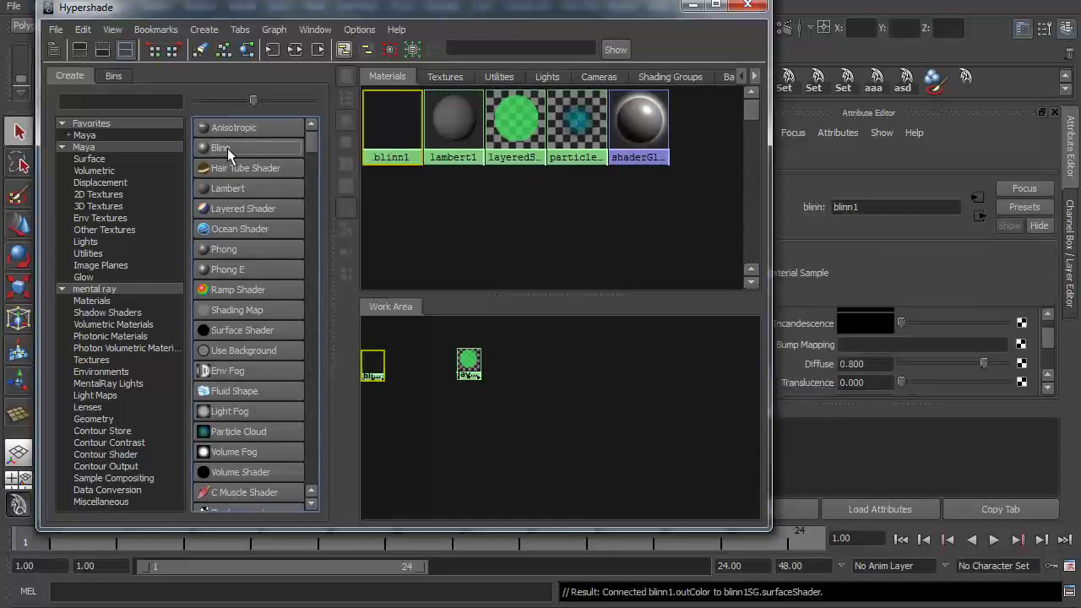
pyautogui.moveTo(370, 364); pyautogui.dragTo(419, 364)
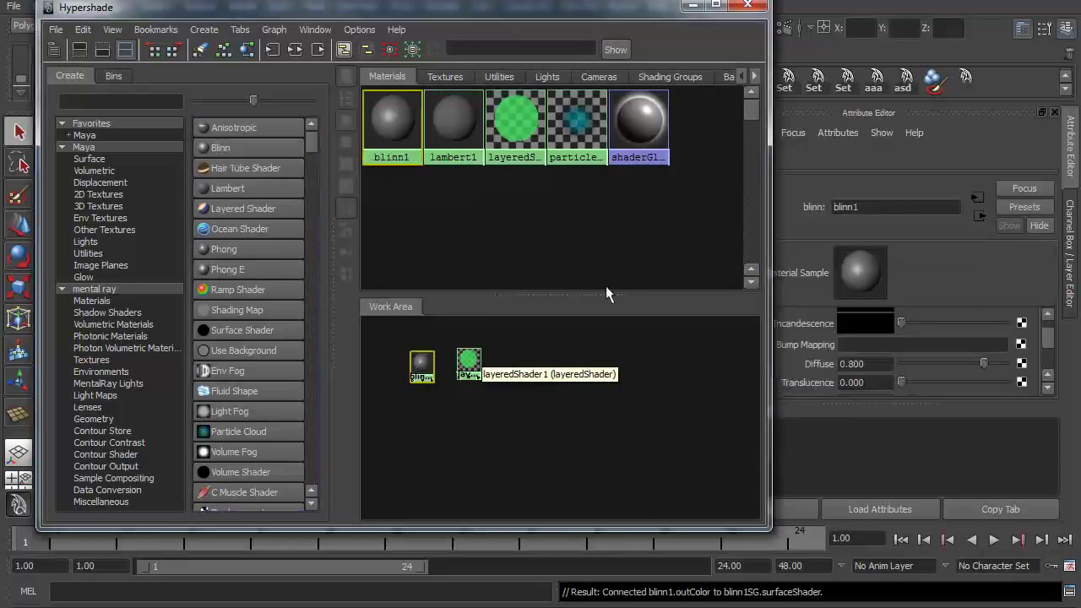
pyautogui.moveTo(773, 258); pyautogui.dragTo(646, 258)
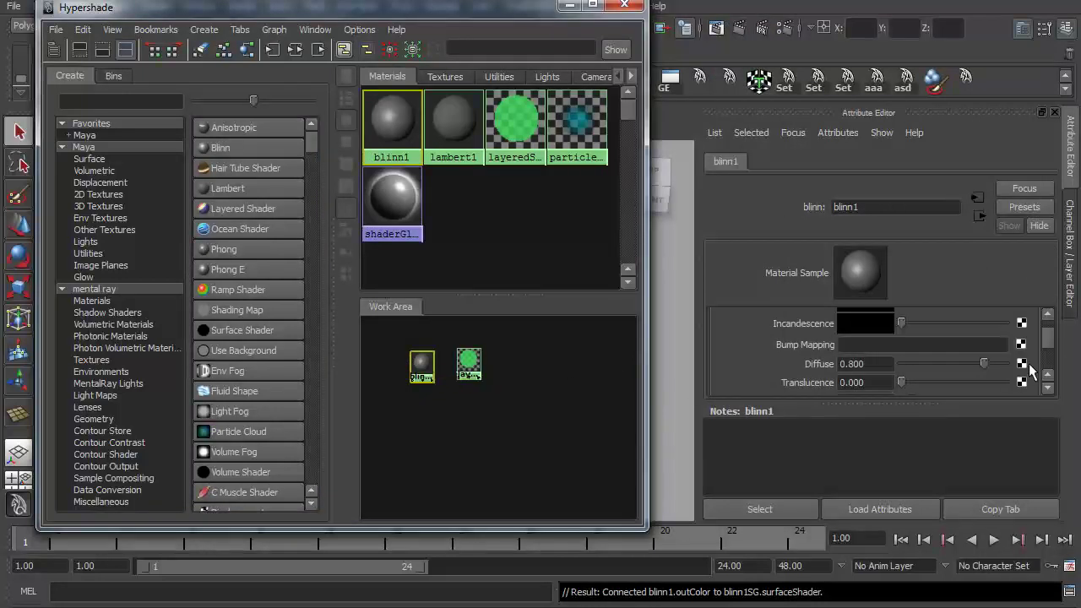
# - Map a File texture to the Blinn's Color and set the texture's Filter Type to Off
pyautogui.scroll(3, 1054, 334)
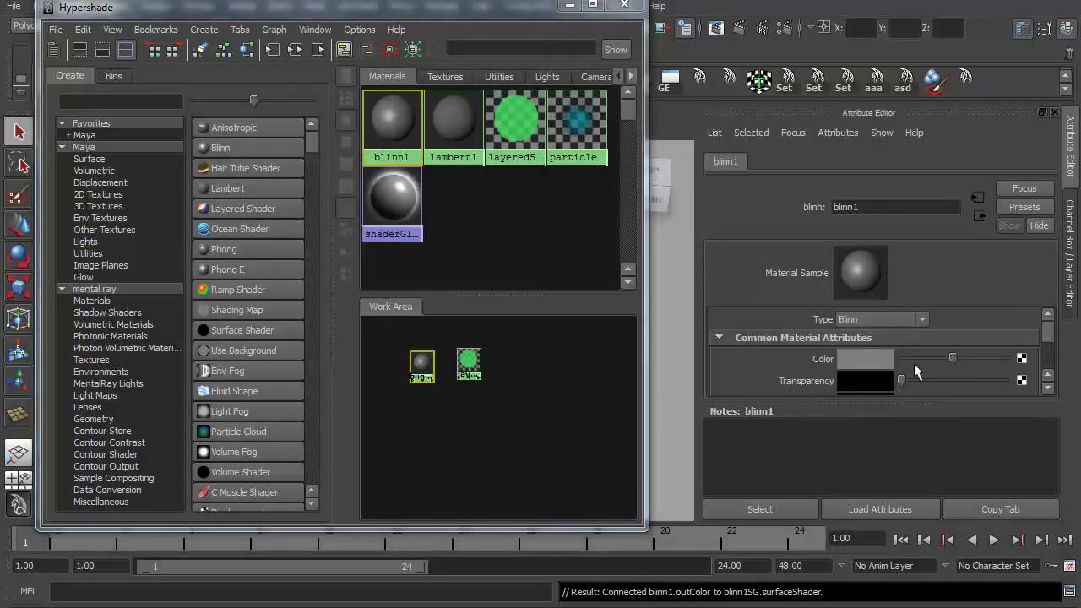
pyautogui.click(1022, 360)
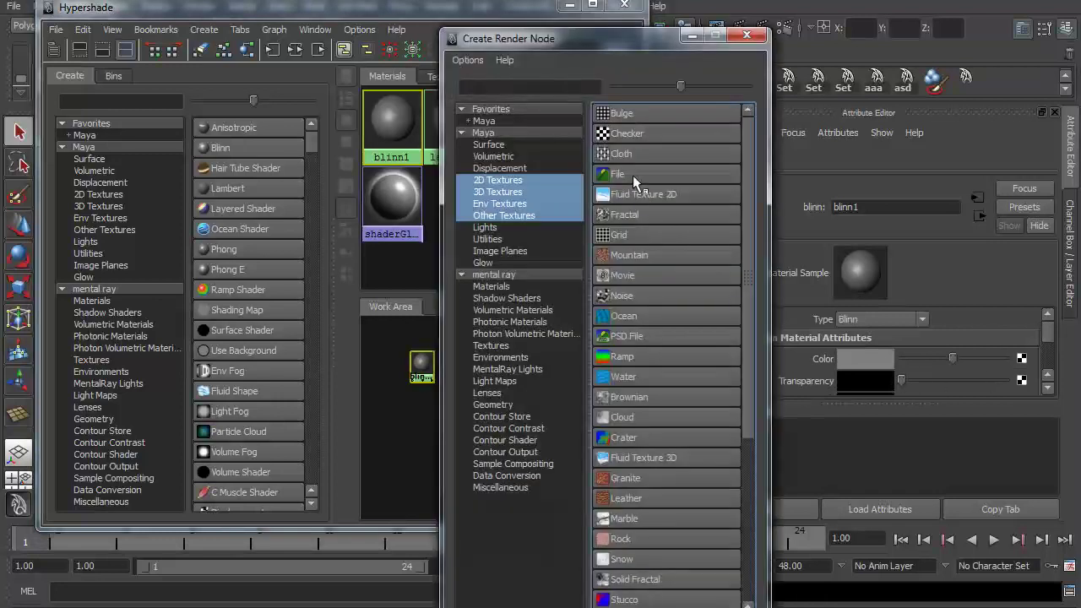
pyautogui.click(632, 175)
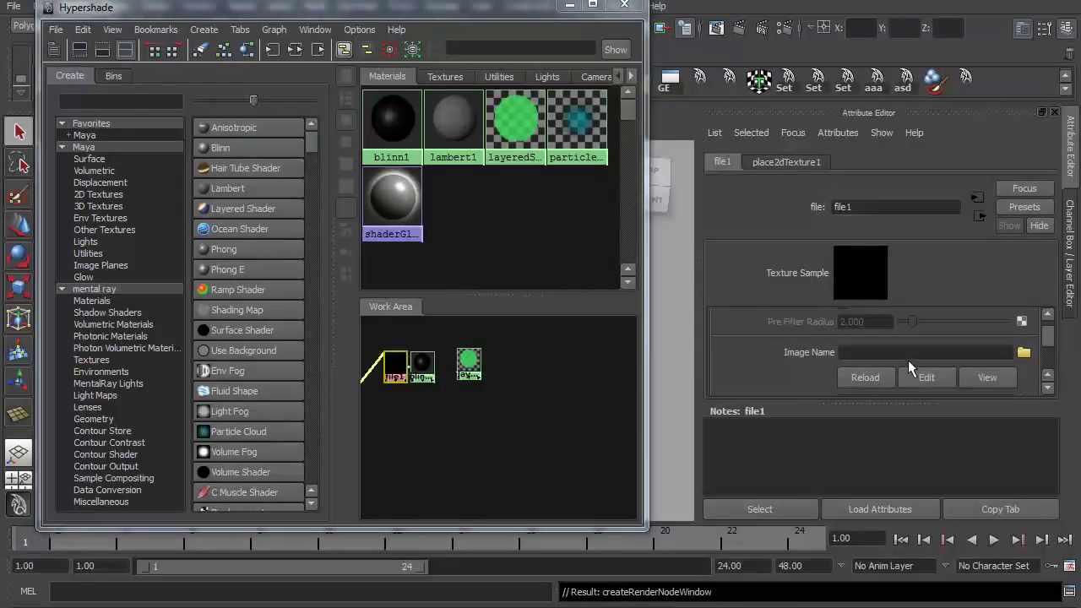
pyautogui.click(859, 337)
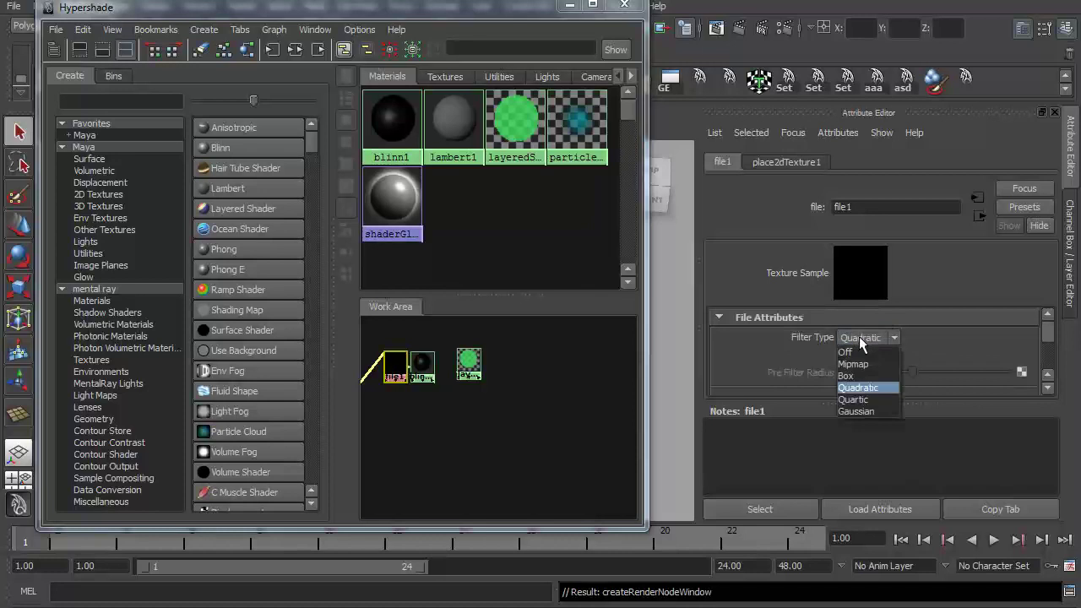
pyautogui.click(845, 352)
# - Load 121_tile_ZooBoing-com_Grass.jpg from the Desktop as the Blinn file texture's image
pyautogui.scroll(-2, 944, 363)
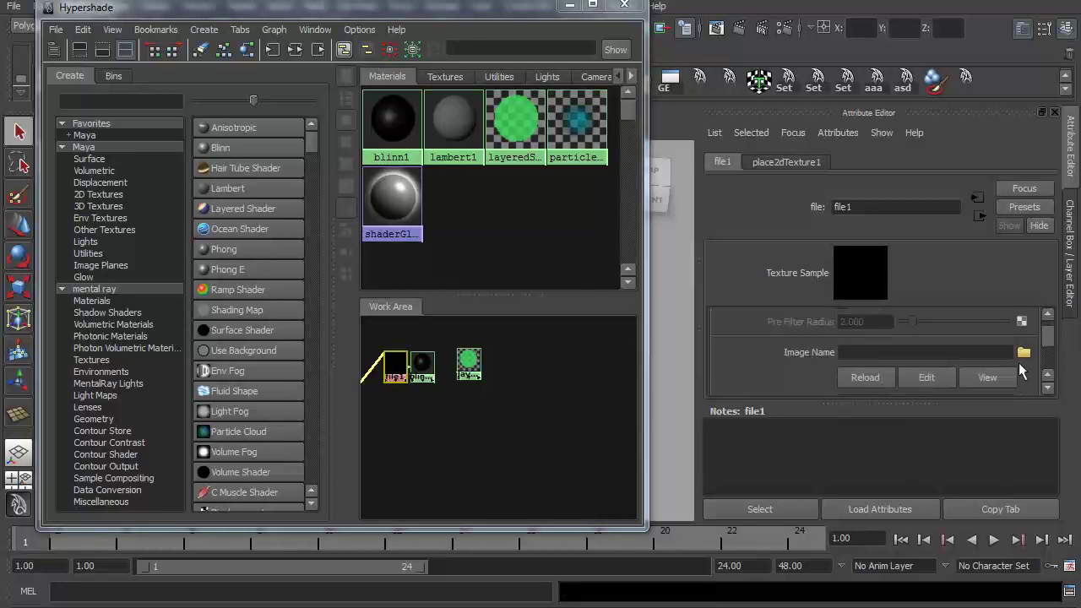
pyautogui.click(1024, 352)
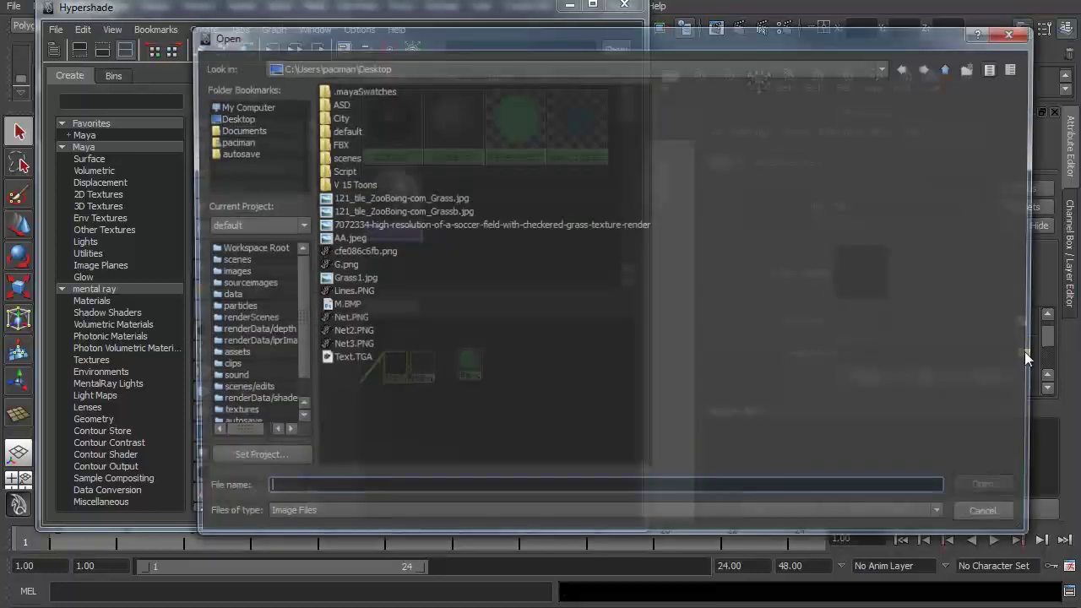
pyautogui.click(376, 199)
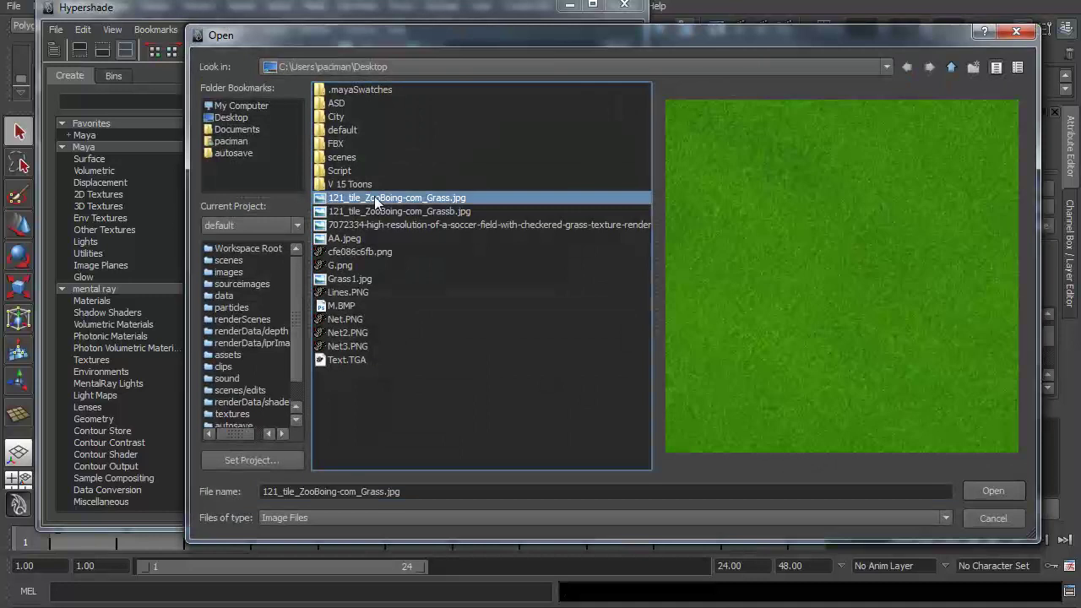
pyautogui.click(994, 490)
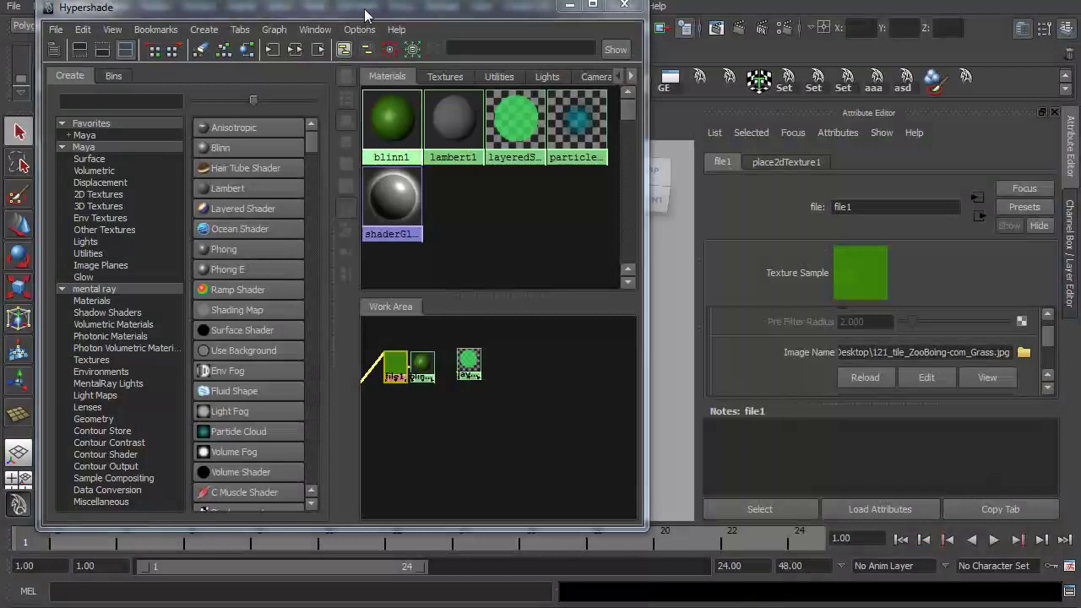
# - Arrange the grass Blinn, file and placement nodes in a row below the layered shader in the work area
pyautogui.moveTo(365, 15); pyautogui.dragTo(392, 16)
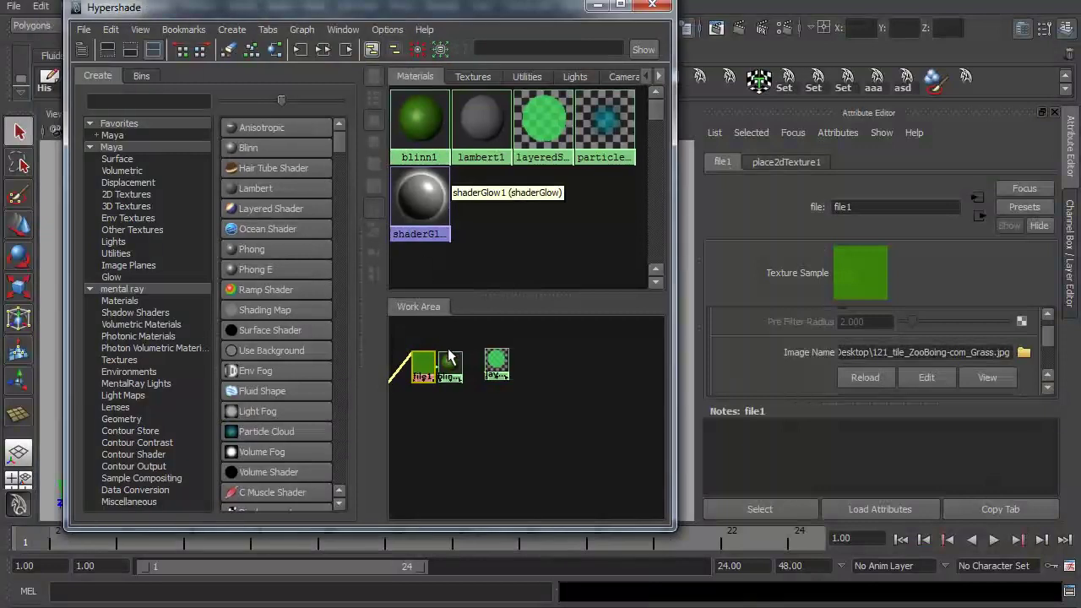
pyautogui.moveTo(451, 363); pyautogui.dragTo(469, 414)
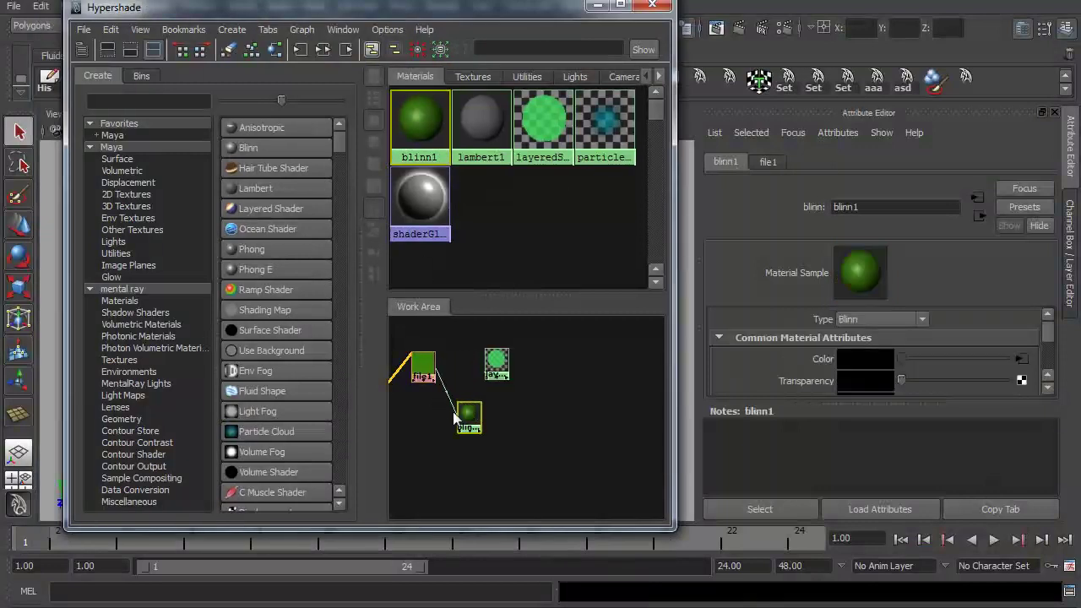
pyautogui.scroll(-2, 426, 384)
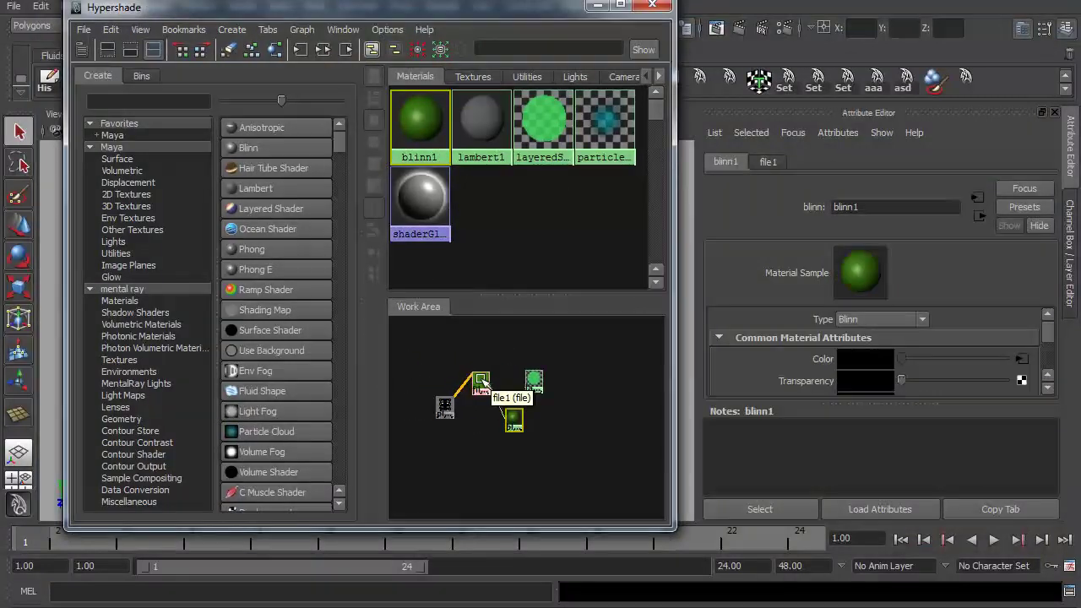
pyautogui.moveTo(463, 387); pyautogui.dragTo(462, 418)
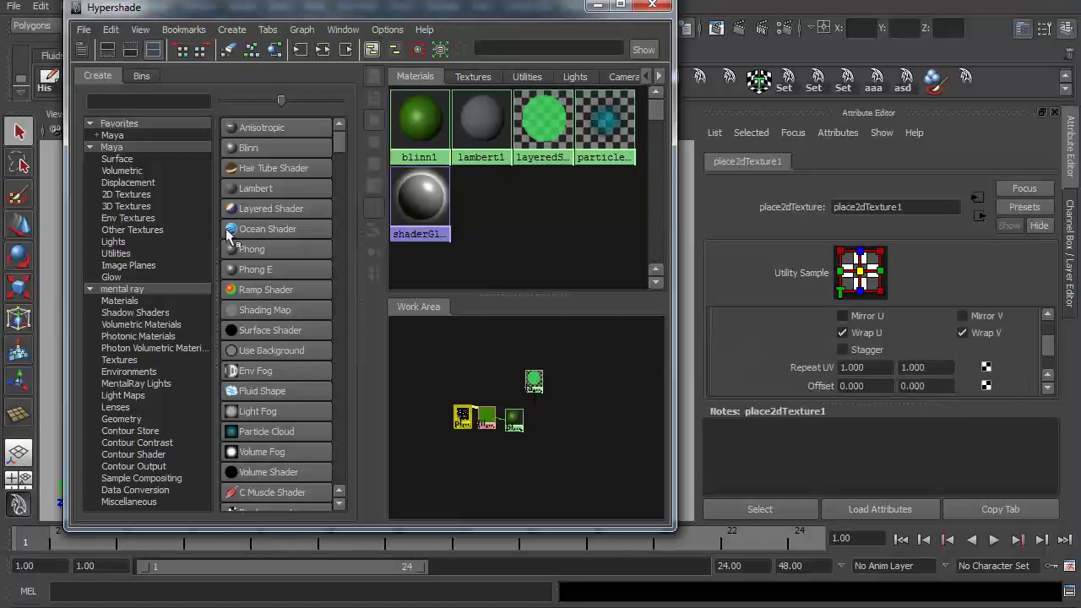
# - Create a Lambert above the grass nodes and map a File texture with Filter Type Off to its Color
pyautogui.click(259, 183)
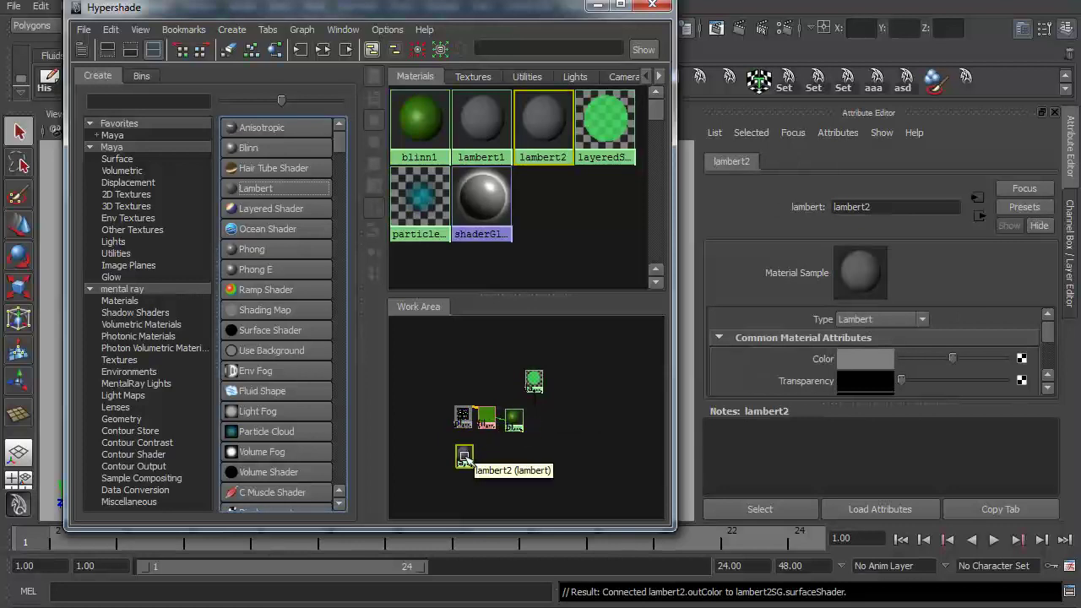
pyautogui.moveTo(466, 458); pyautogui.dragTo(468, 372)
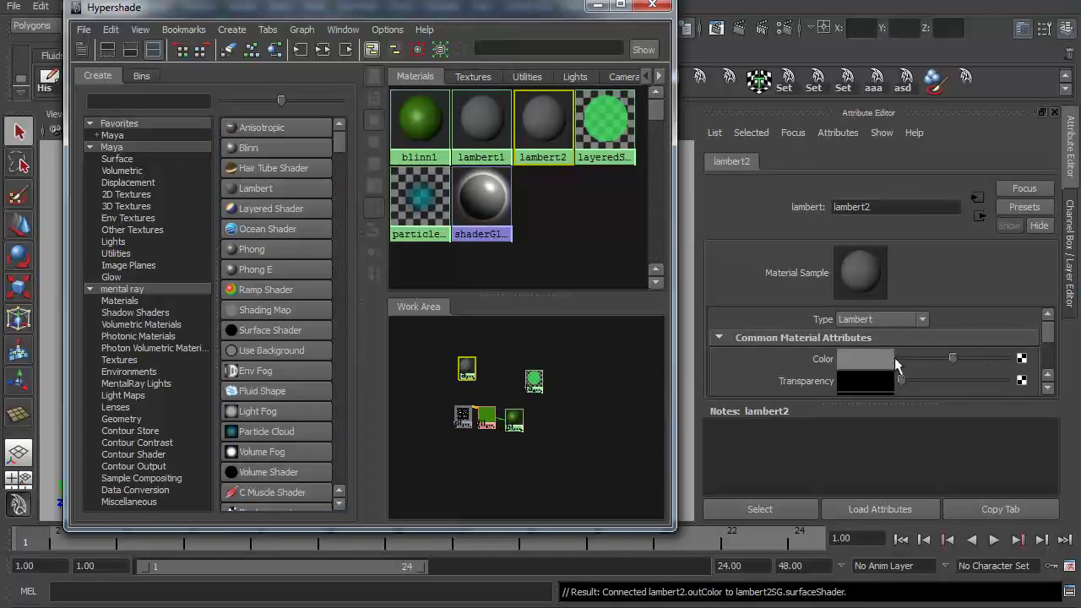
pyautogui.click(1022, 358)
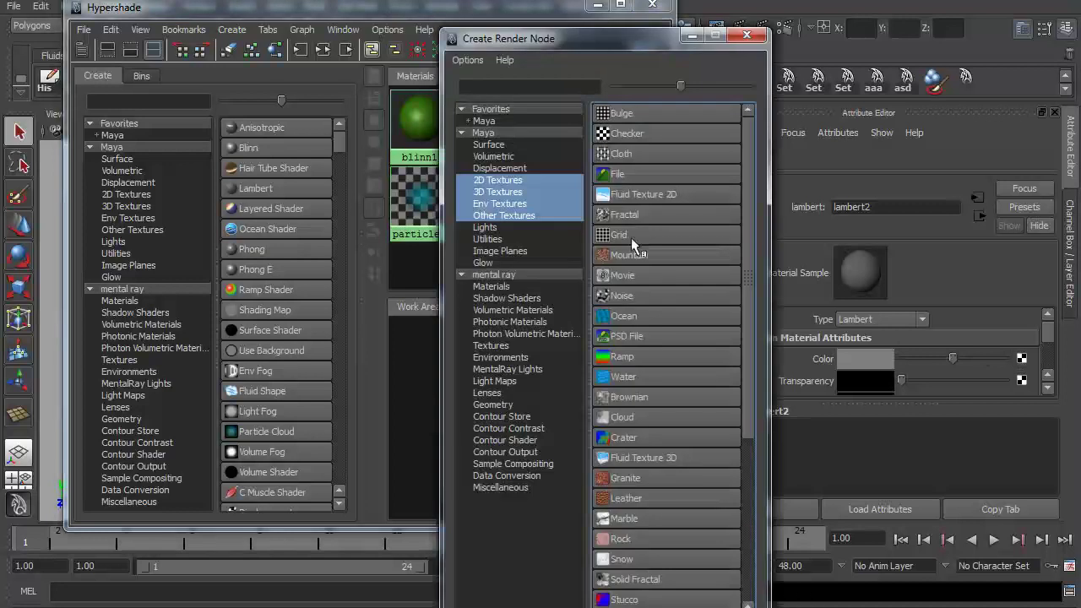
pyautogui.click(637, 174)
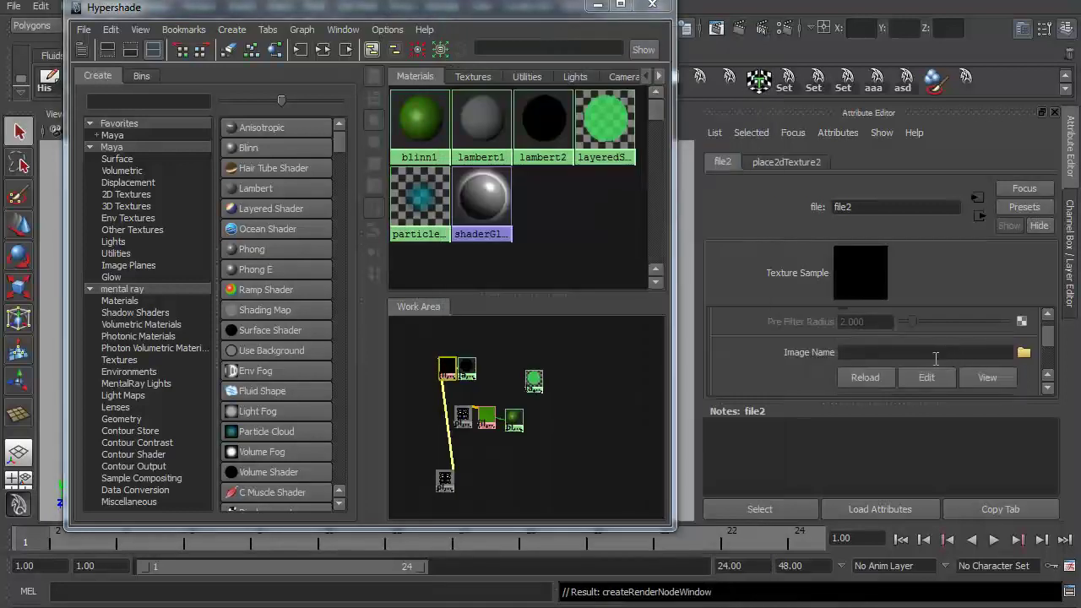
pyautogui.click(851, 335)
pyautogui.click(872, 354)
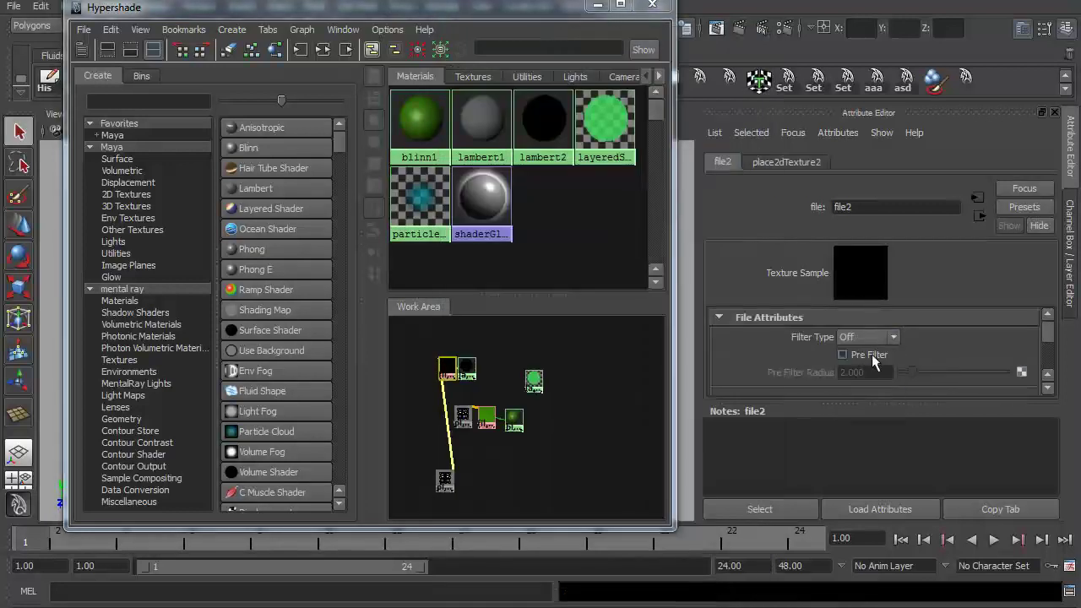
# - Load Lines.PNG from the Desktop as the Lambert file texture's image
pyautogui.scroll(-2, 890, 358)
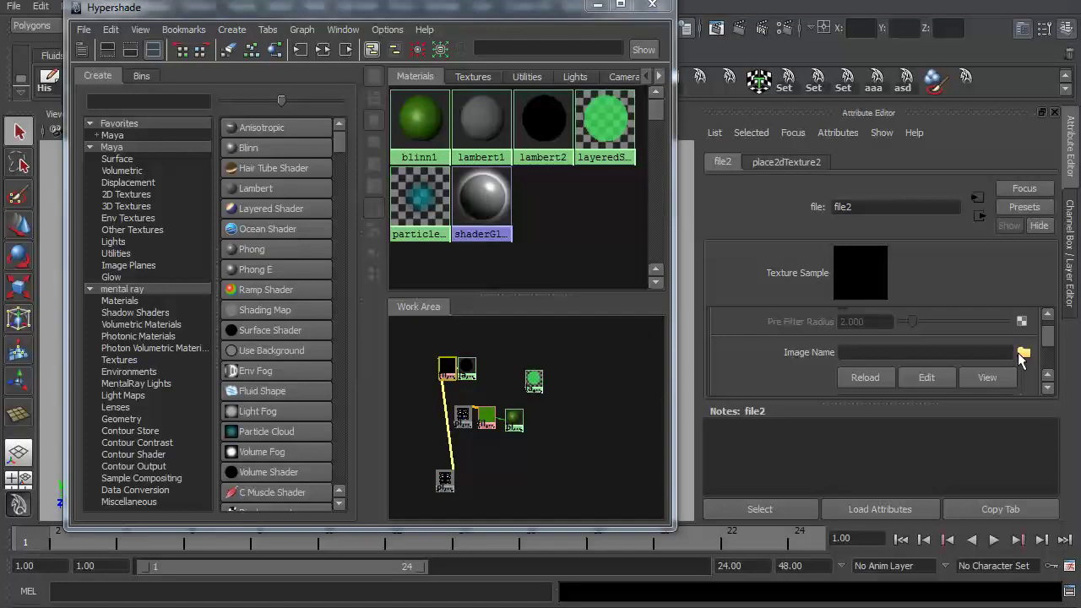
pyautogui.click(1023, 353)
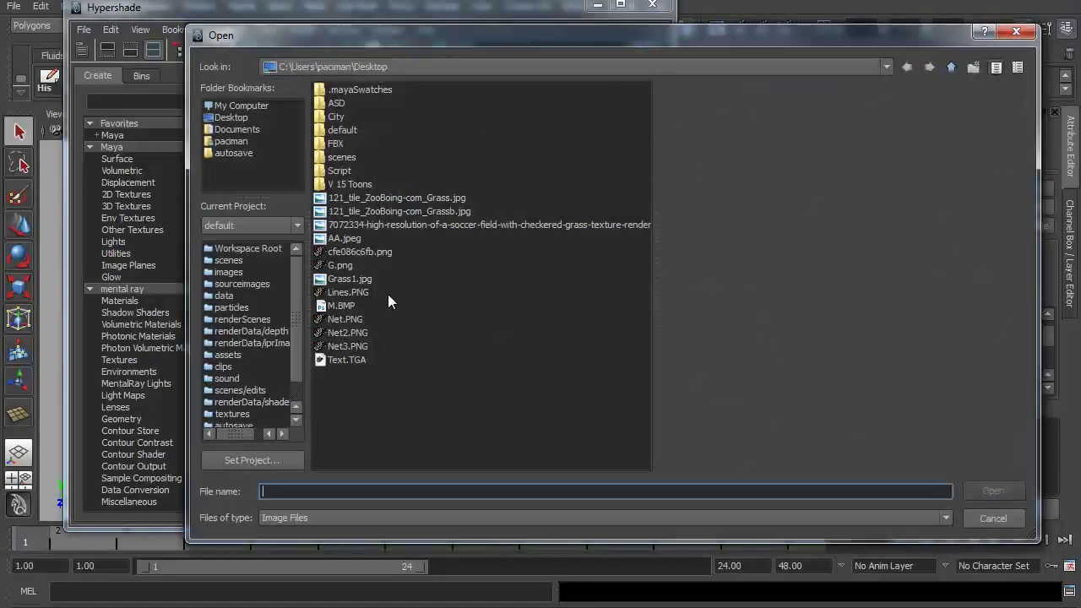
pyautogui.click(346, 295)
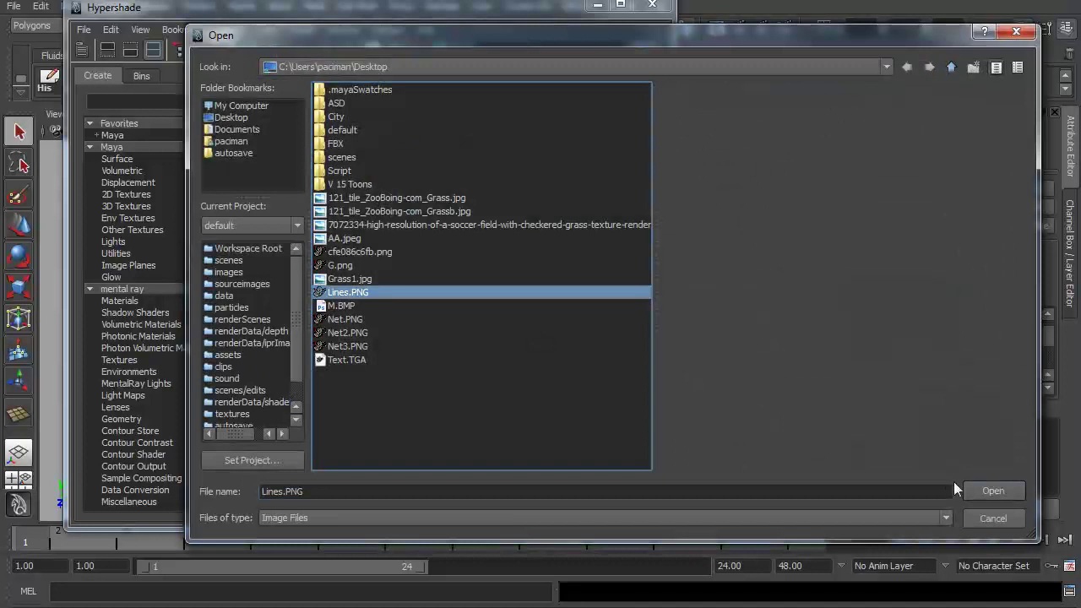
pyautogui.click(986, 494)
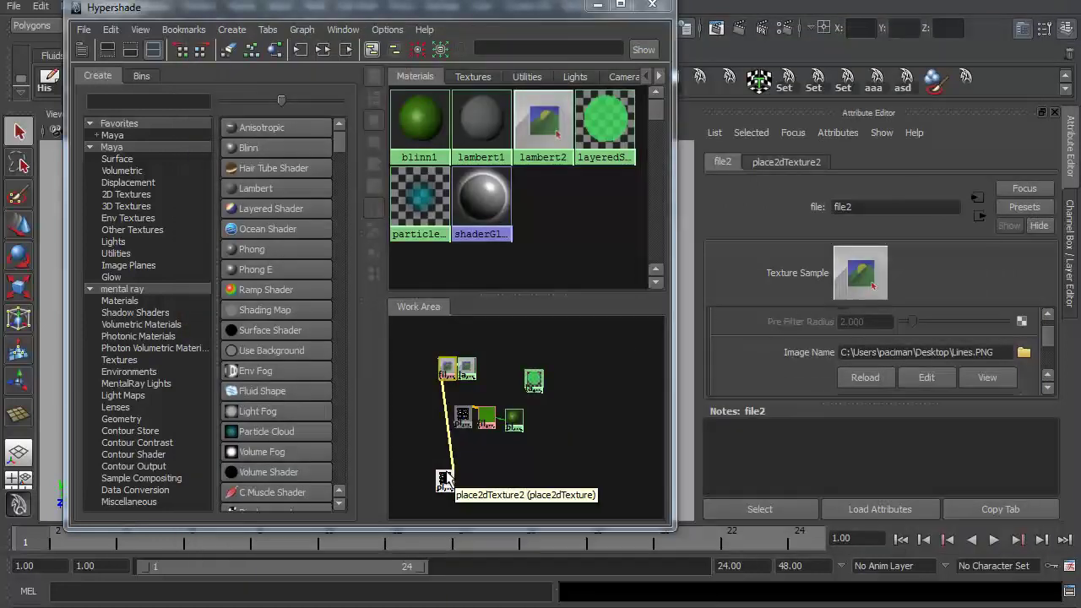
# - Line up the lines texture's placement node with its file node and bring up the new Lambert's attributes
pyautogui.moveTo(445, 480); pyautogui.dragTo(422, 368)
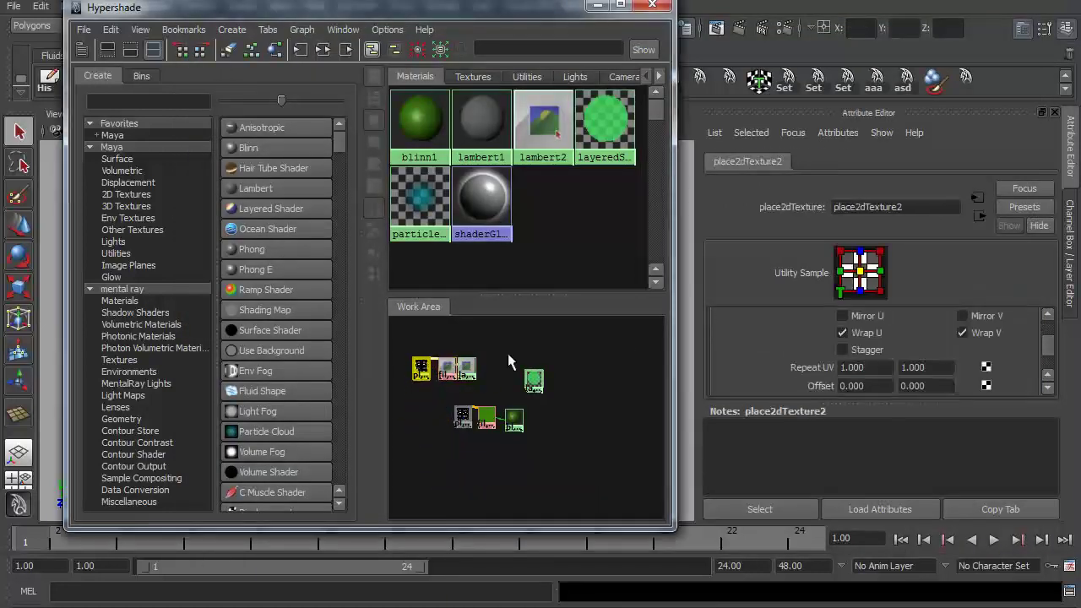
pyautogui.click(508, 353)
pyautogui.click(467, 369)
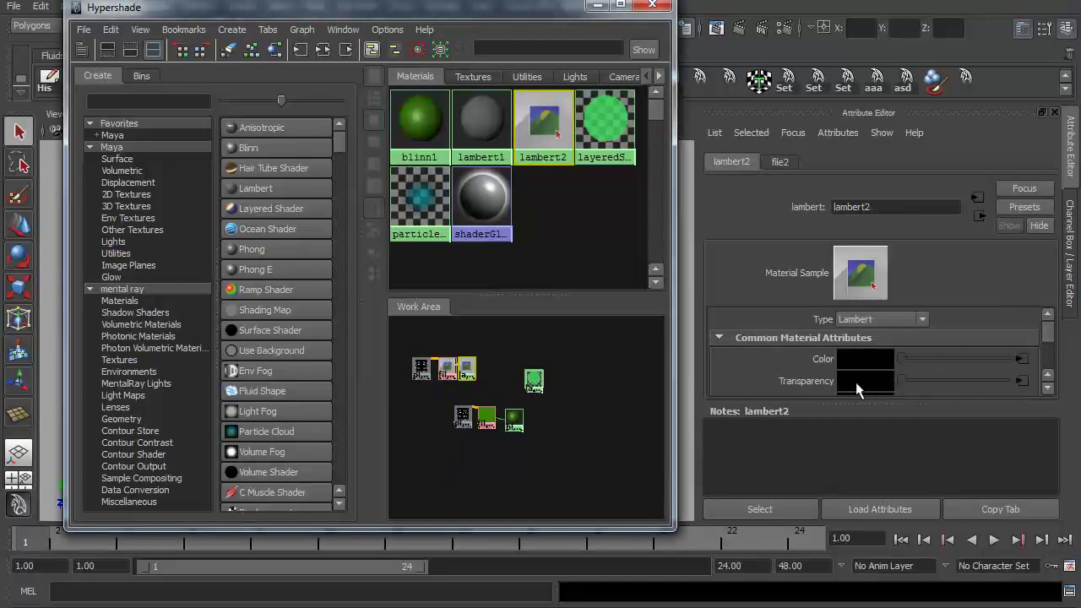